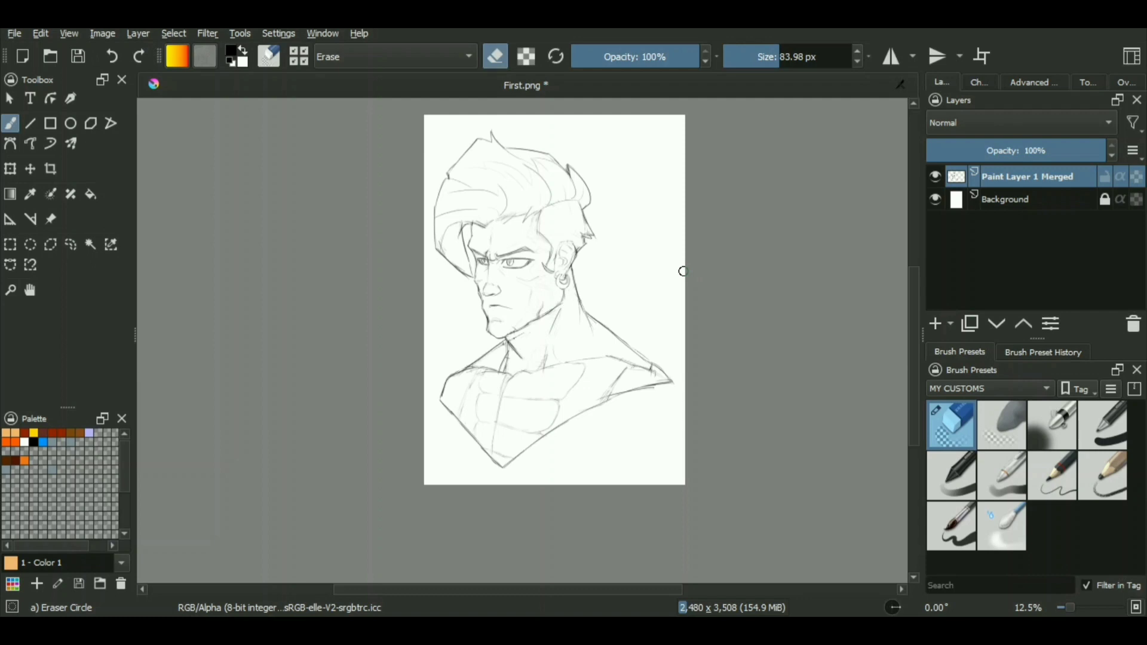
# Place the merged sketch layer, Paint Layer 1 Merged, inside a quick clipping group.
pyautogui.rightClick(1035, 178)
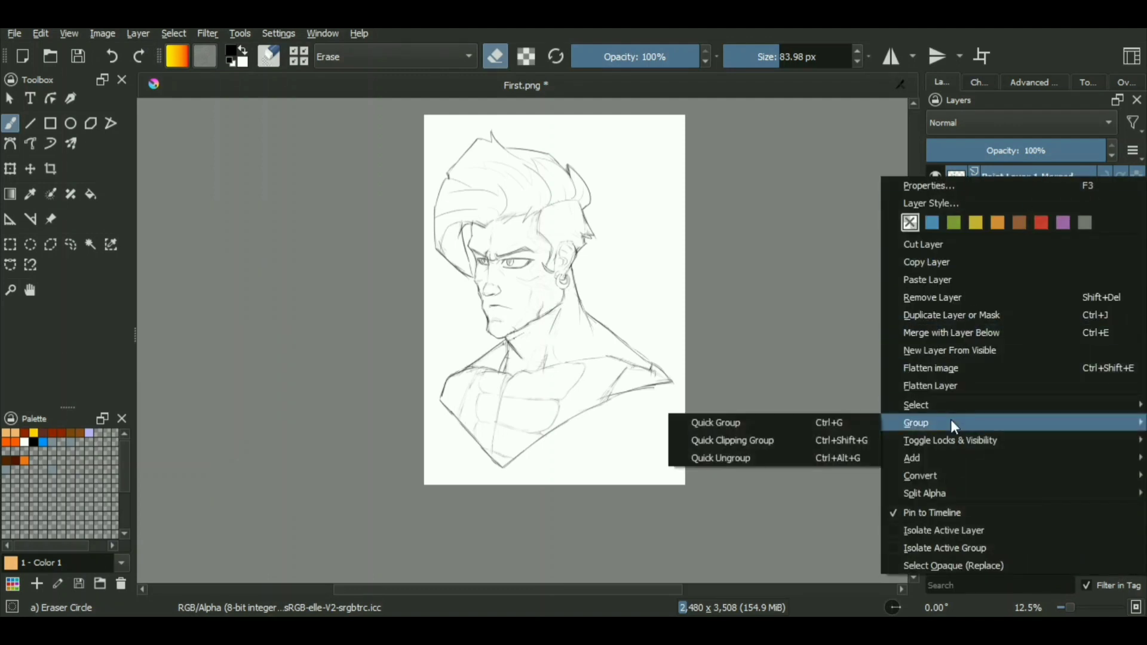
pyautogui.moveTo(940, 456)
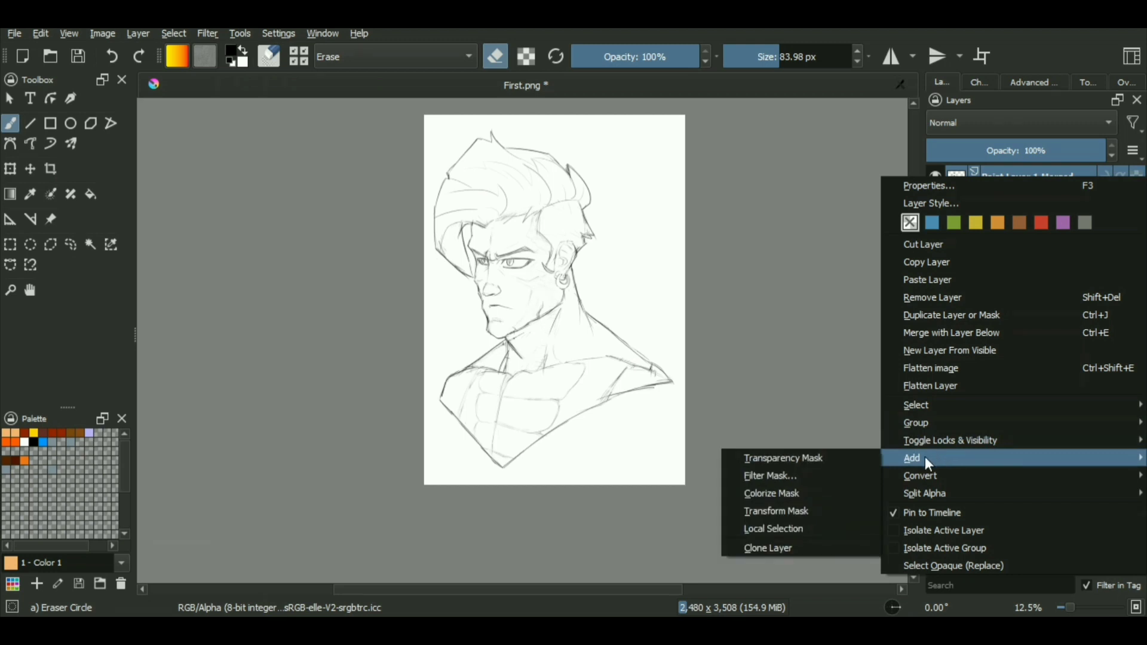
pyautogui.moveTo(932, 431)
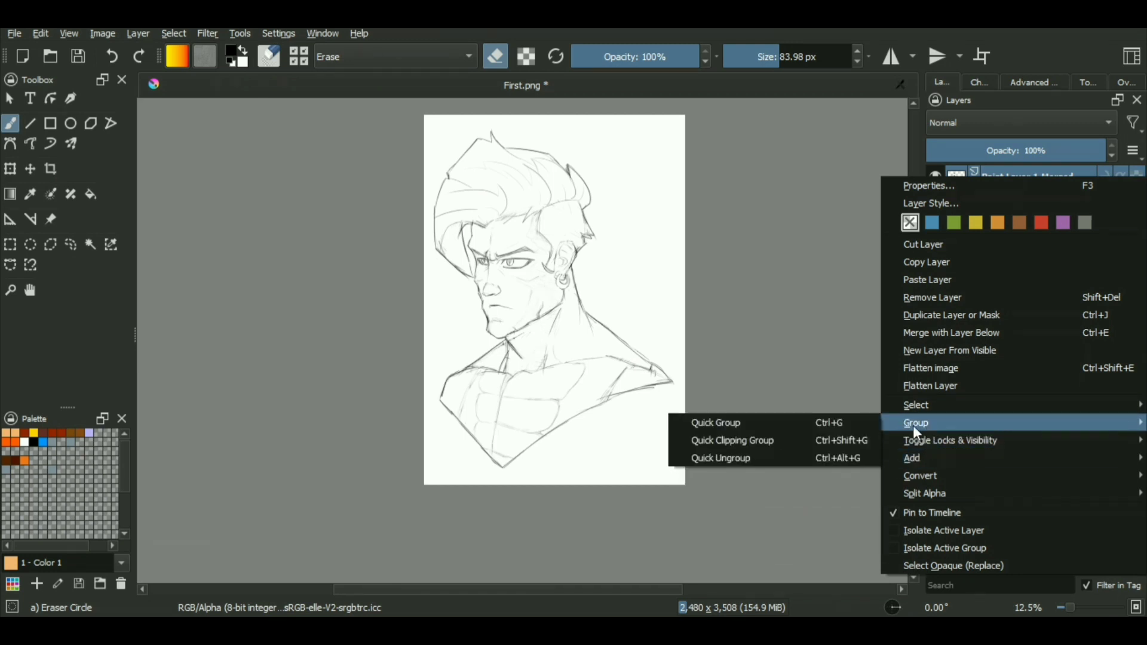
pyautogui.click(856, 444)
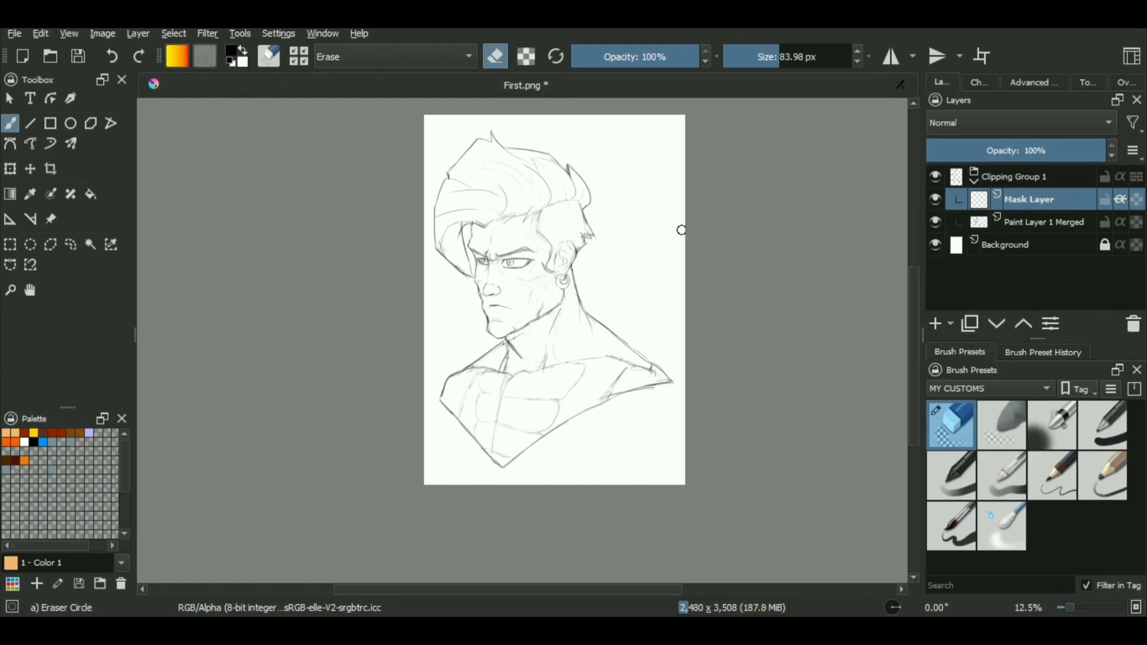
# Outline a rounded test area in the front of the hair with the Freehand Selection tool.
pyautogui.moveTo(488, 239); pyautogui.dragTo(559, 196)
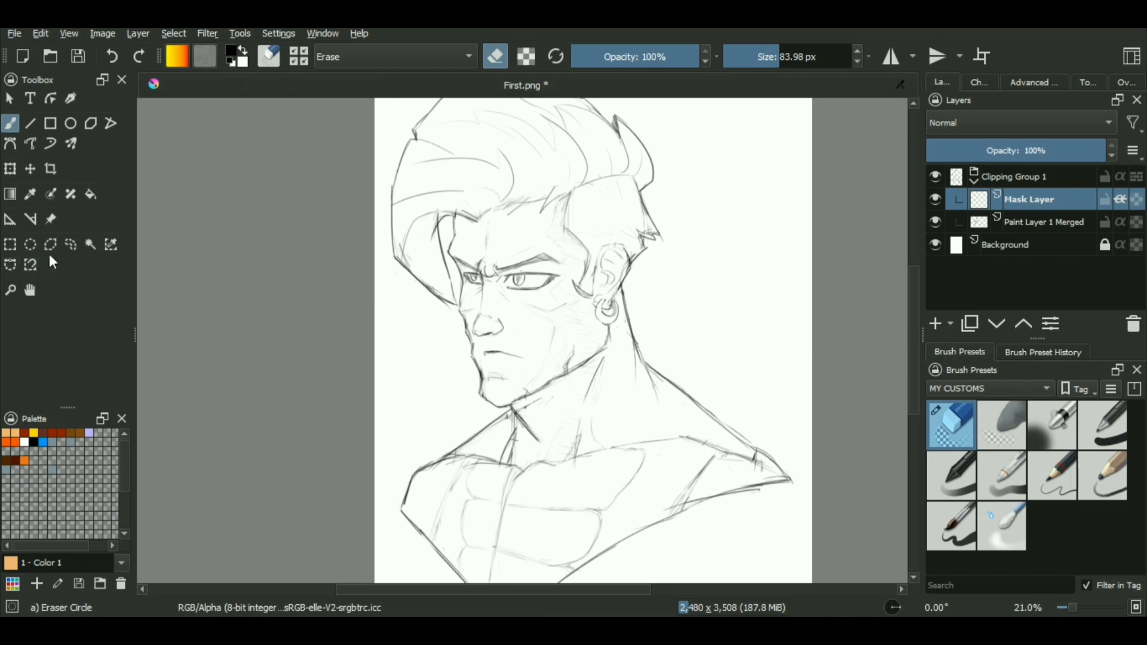
pyautogui.click(70, 247)
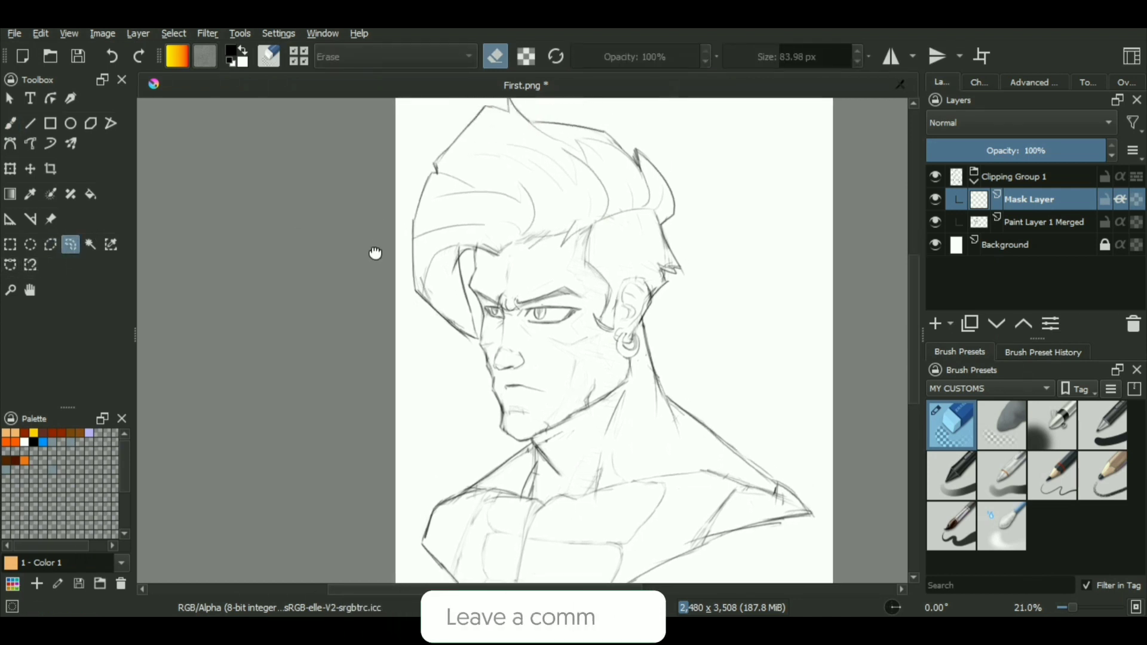
pyautogui.moveTo(306, 205); pyautogui.dragTo(375, 180)
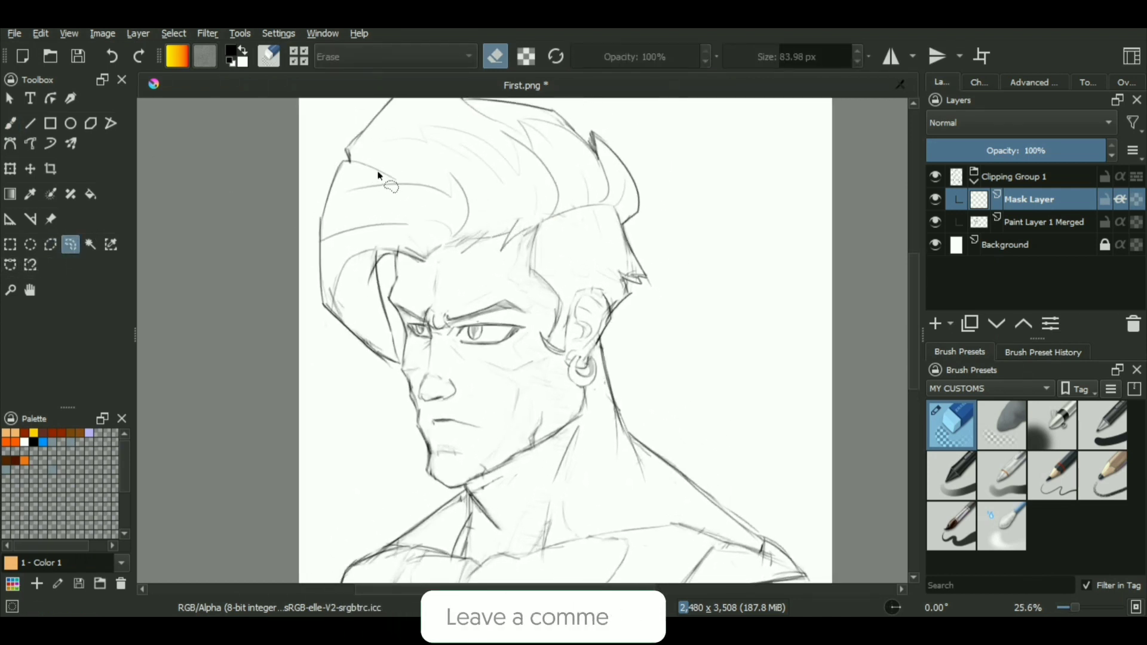
pyautogui.scroll(2, 395, 183)
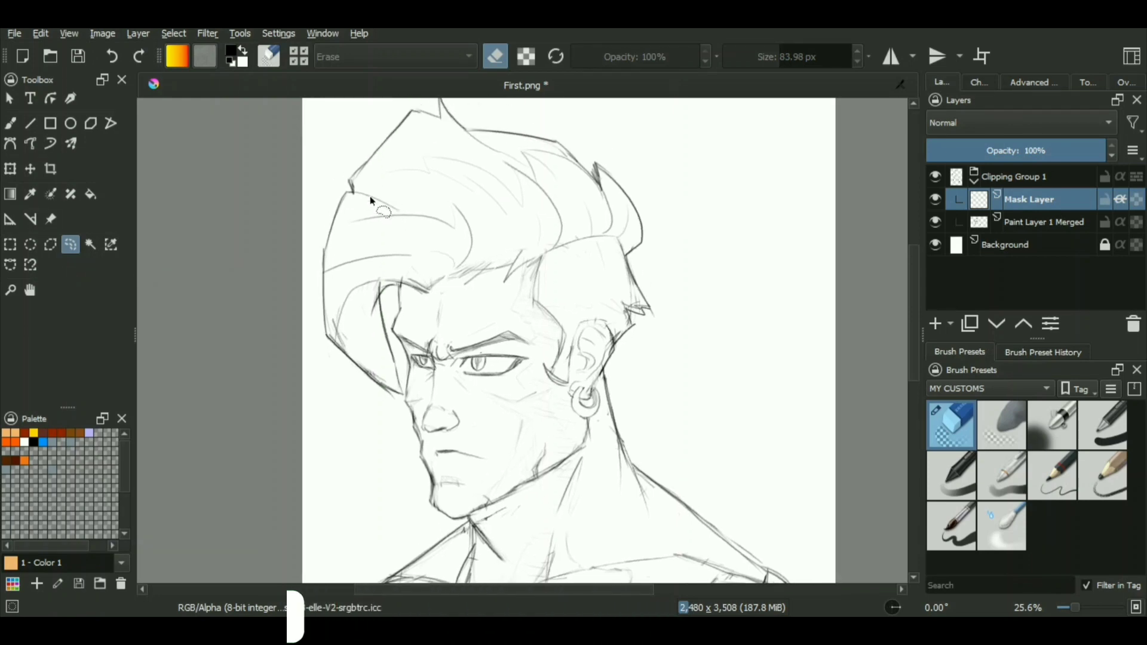
pyautogui.moveTo(447, 199); pyautogui.dragTo(408, 261)
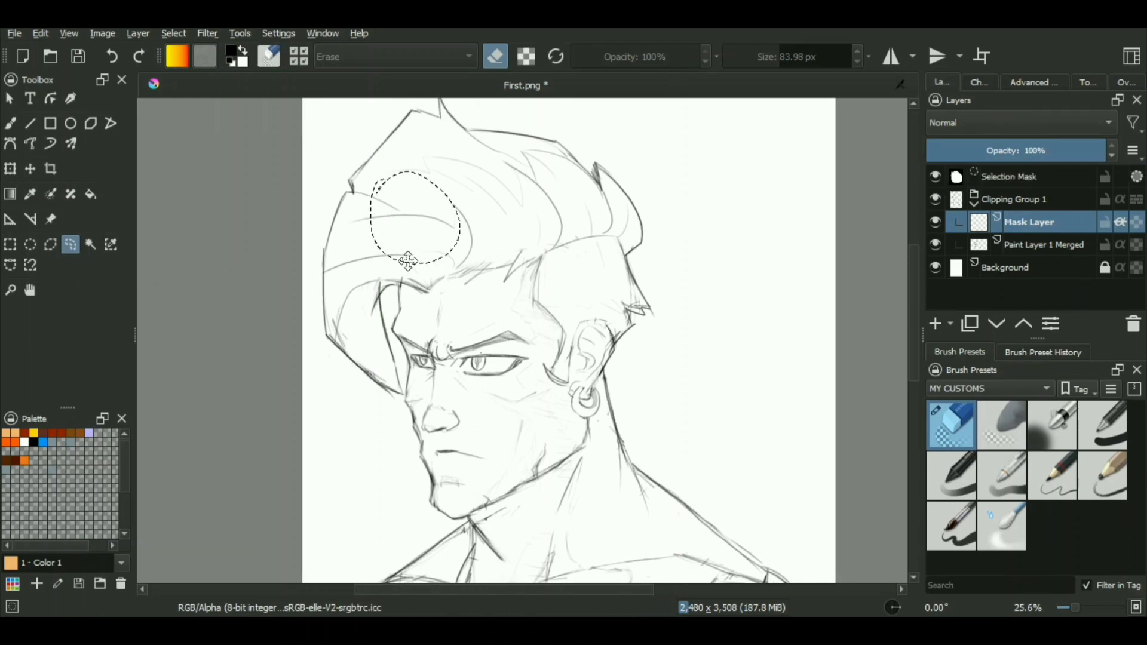
# Fill the selected hair area with black using the Basic-1 brush at 361.59 px, toggling the mask layer's alpha inheritance off and back on.
pyautogui.click(11, 124)
pyautogui.moveTo(407, 197); pyautogui.dragTo(389, 212)
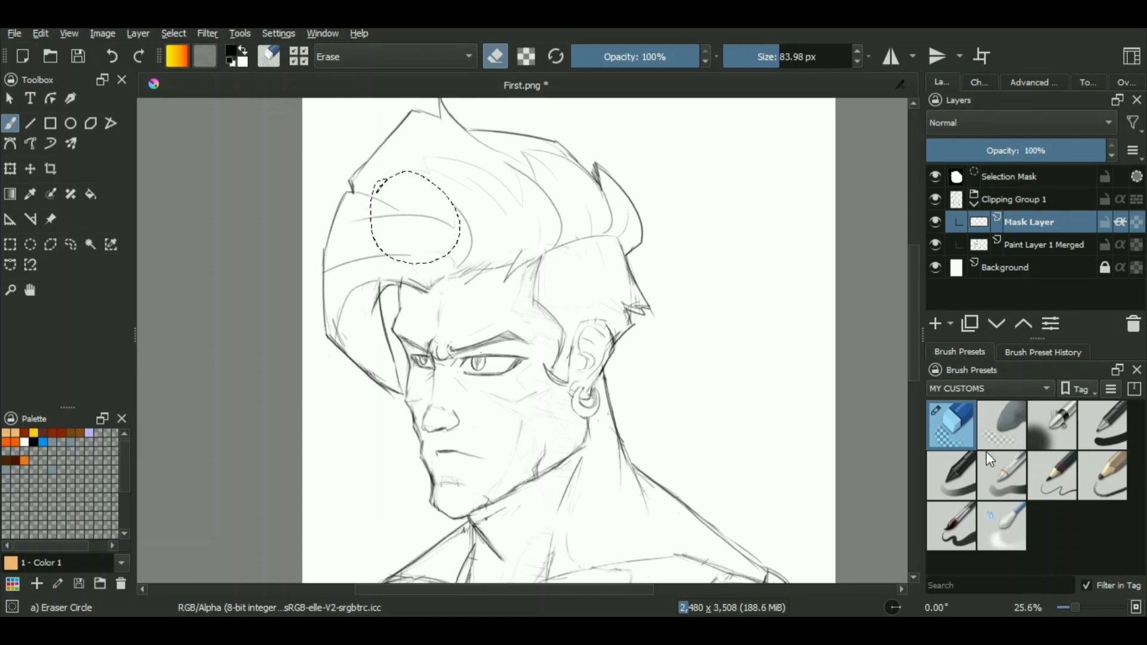
pyautogui.click(1117, 435)
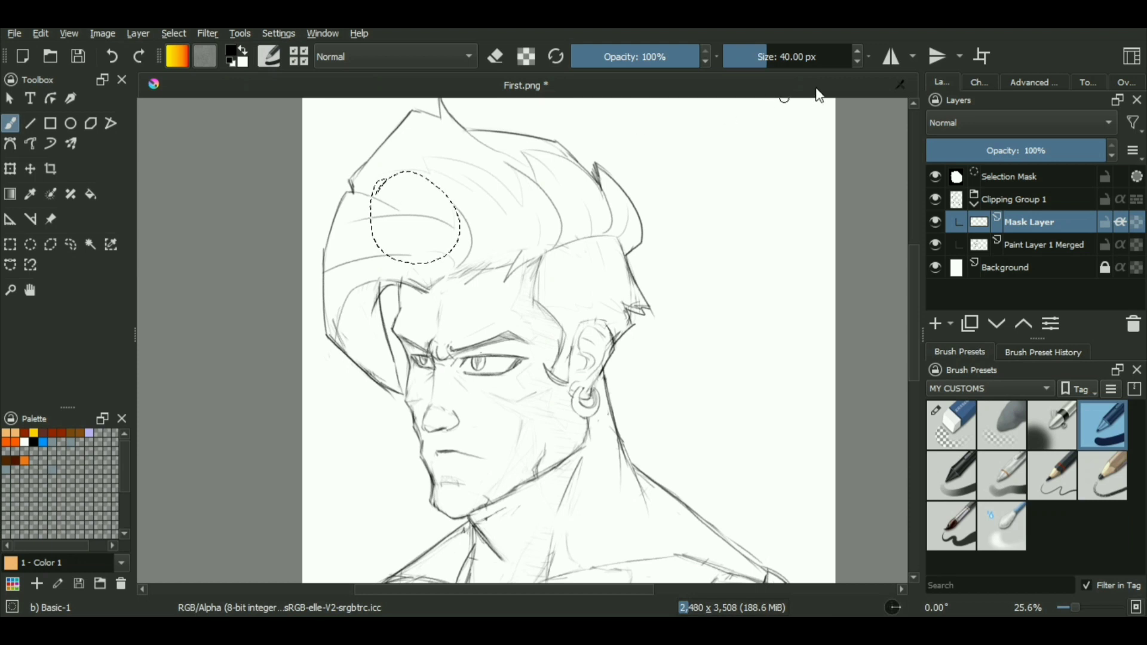
pyautogui.click(814, 57)
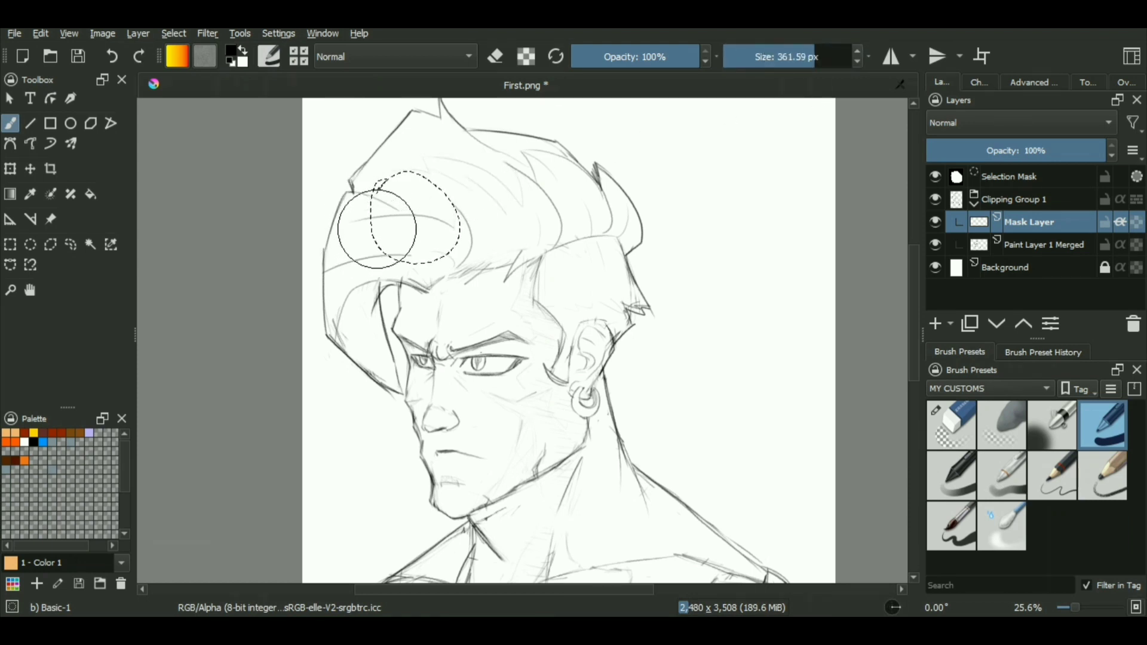
pyautogui.moveTo(377, 229); pyautogui.dragTo(472, 246)
pyautogui.click(1119, 222)
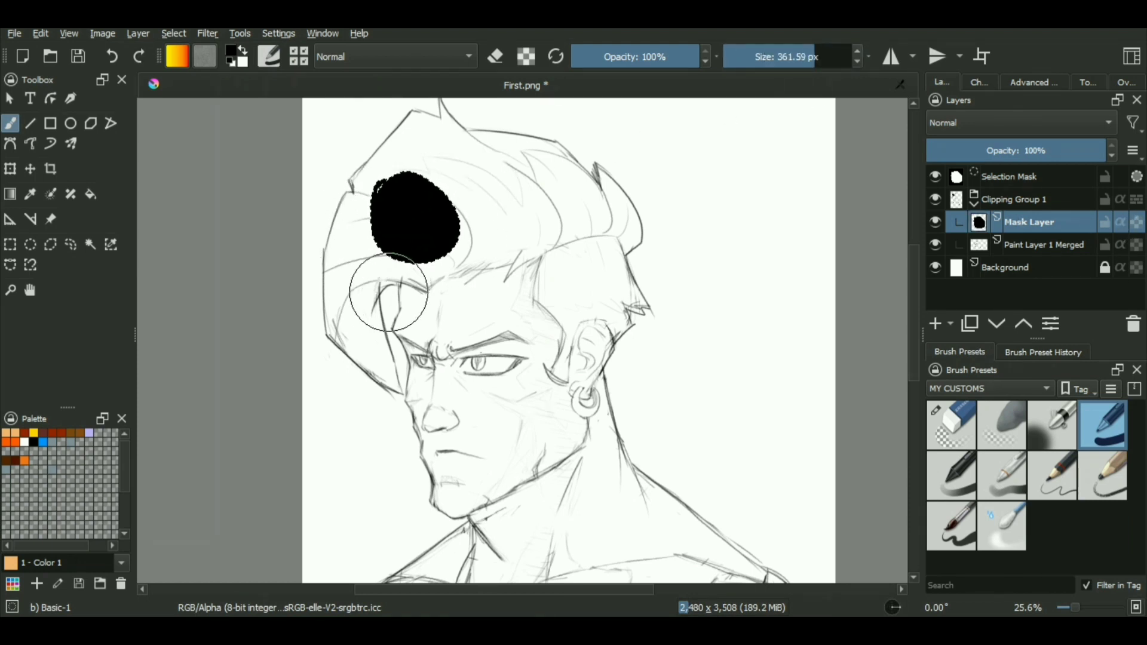
pyautogui.click(1120, 222)
# Set the foreground color to white and hide the Background layer.
pyautogui.click(229, 55)
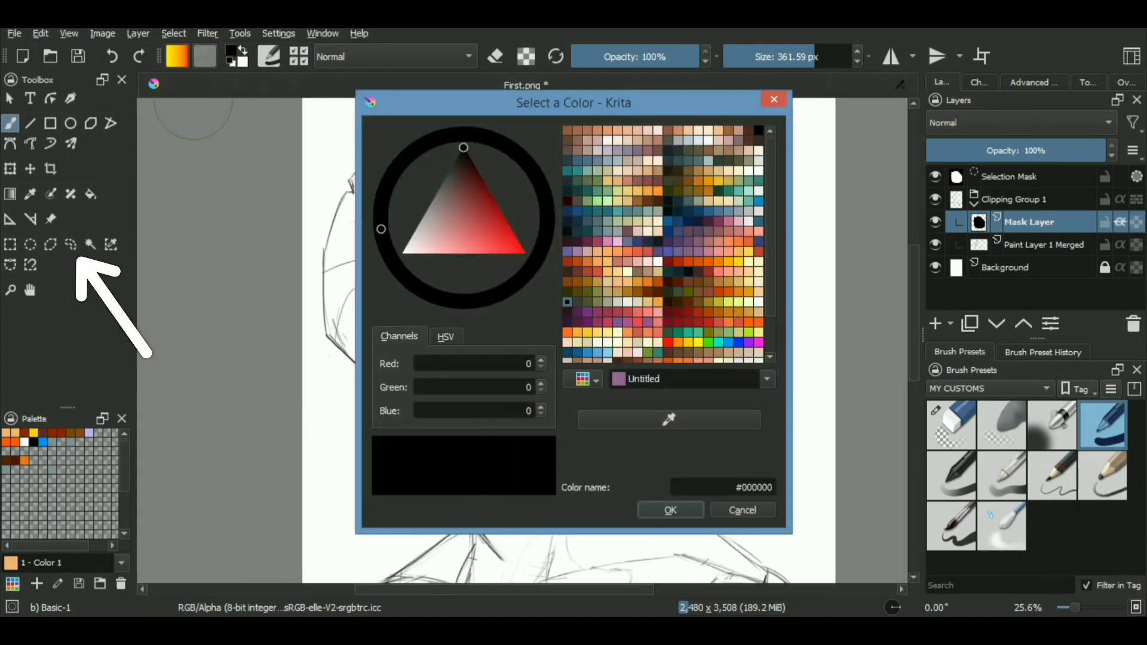
pyautogui.click(422, 225)
pyautogui.click(671, 509)
pyautogui.click(936, 267)
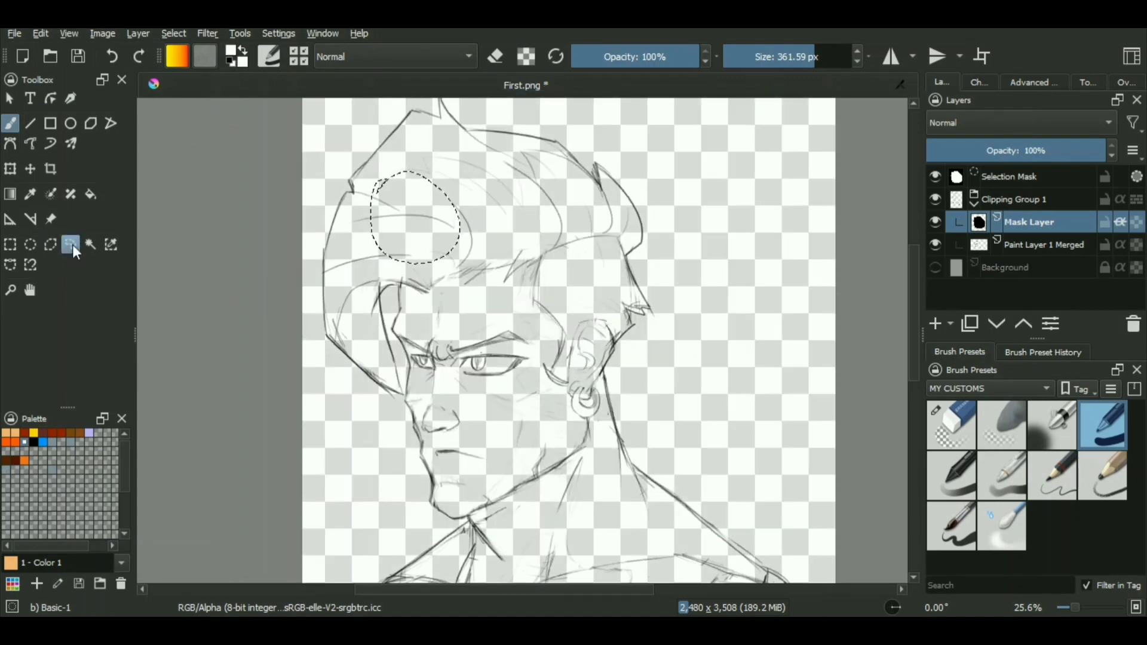
# Trace the front section of the hair, from the forelock to the temple, with the Freehand Selection tool.
pyautogui.click(70, 245)
pyautogui.scroll(1, 353, 179)
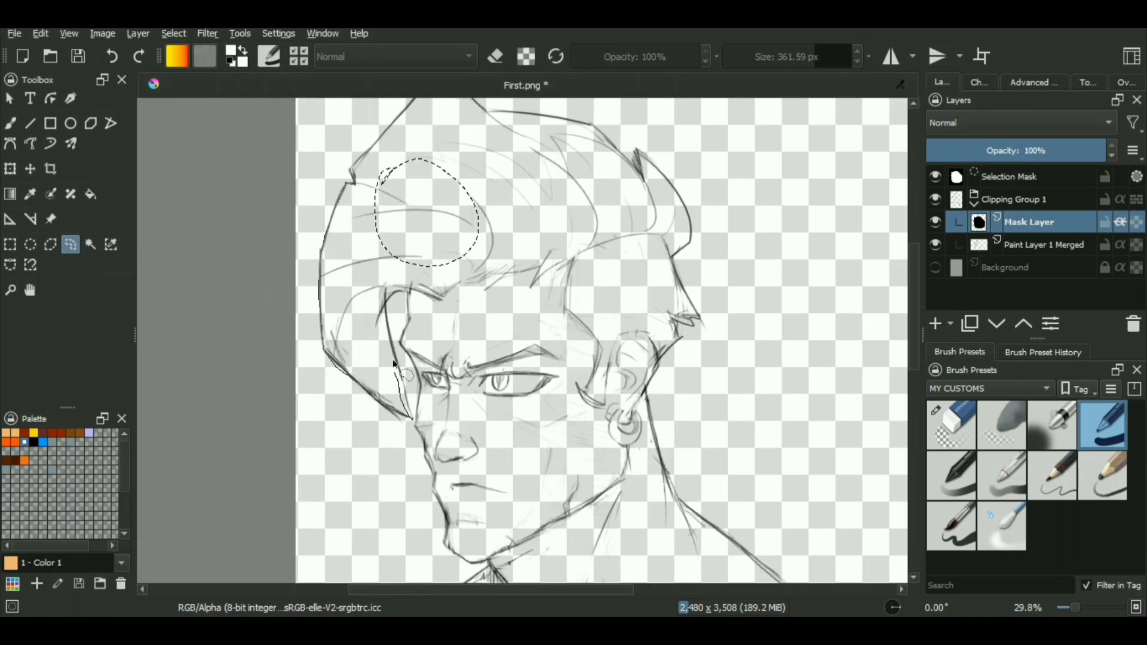
pyautogui.moveTo(394, 362)
pyautogui.mouseDown()
pyautogui.moveTo(408, 289)
pyautogui.moveTo(551, 273)
pyautogui.moveTo(574, 258)
pyautogui.mouseUp()
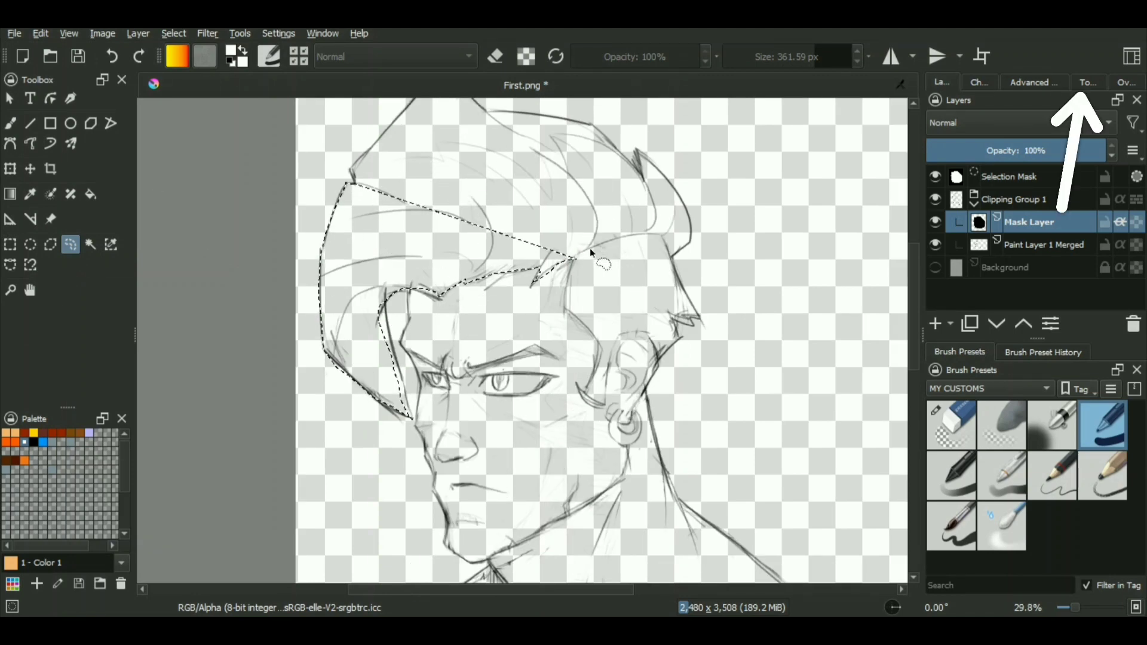
# Show the Freehand Selection tool options and draw several separate test selections on the blank page, each replacing the last.
pyautogui.click(1051, 80)
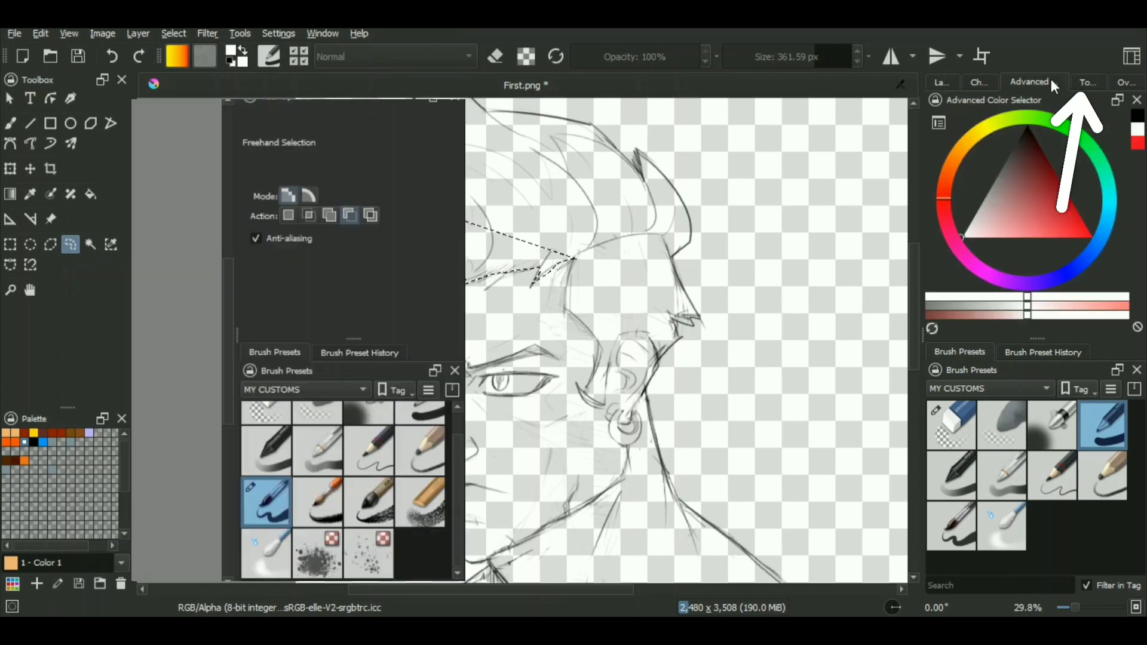
pyautogui.click(1088, 82)
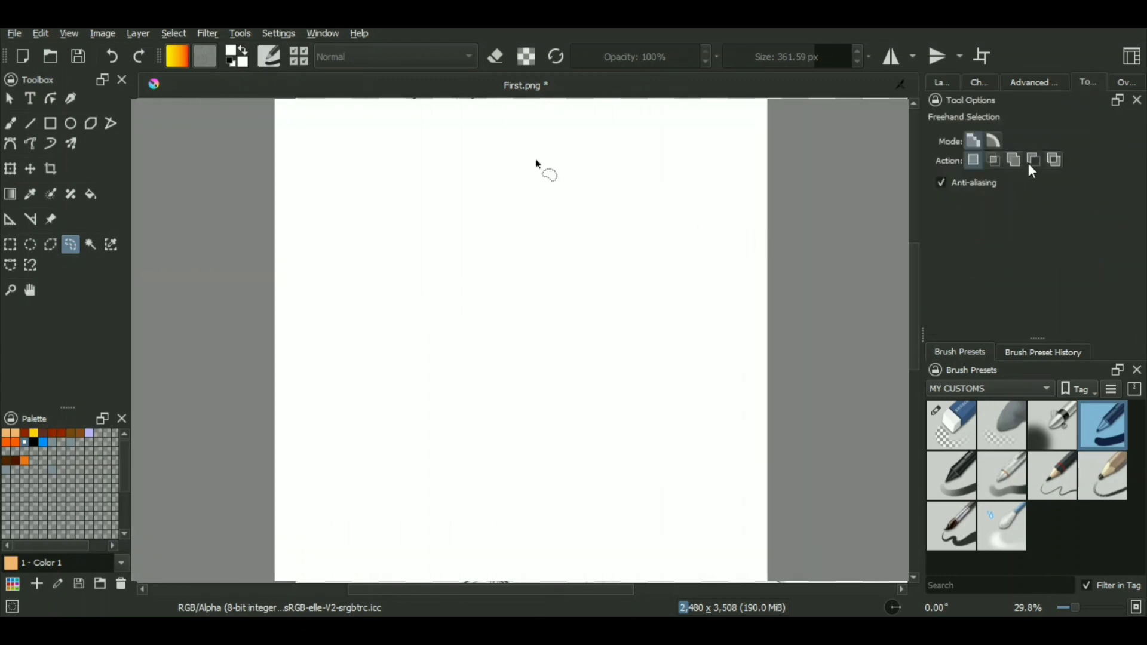
pyautogui.moveTo(493, 230)
pyautogui.mouseDown()
pyautogui.moveTo(440, 242)
pyautogui.moveTo(451, 319)
pyautogui.moveTo(533, 315)
pyautogui.moveTo(506, 239)
pyautogui.moveTo(522, 259)
pyautogui.moveTo(566, 254)
pyautogui.mouseUp()
pyautogui.moveTo(592, 194)
pyautogui.mouseDown()
pyautogui.moveTo(552, 268)
pyautogui.moveTo(673, 261)
pyautogui.moveTo(597, 199)
pyautogui.moveTo(633, 266)
pyautogui.mouseUp()
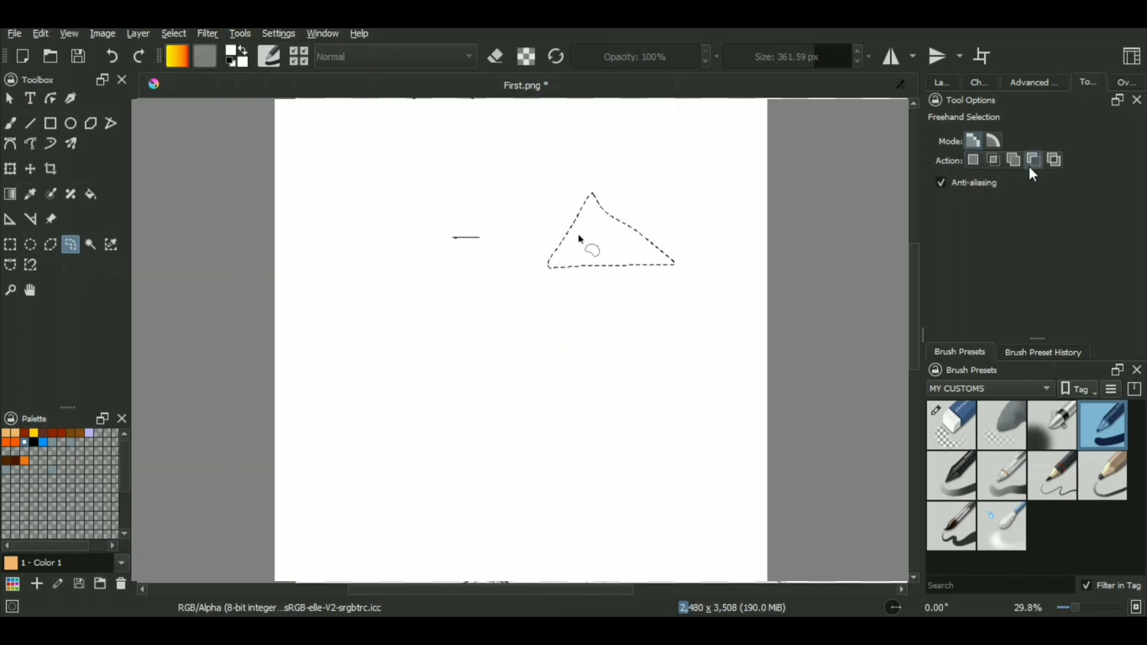
pyautogui.moveTo(581, 238)
pyautogui.mouseDown()
pyautogui.moveTo(575, 324)
pyautogui.moveTo(452, 326)
pyautogui.moveTo(456, 239)
pyautogui.mouseUp()
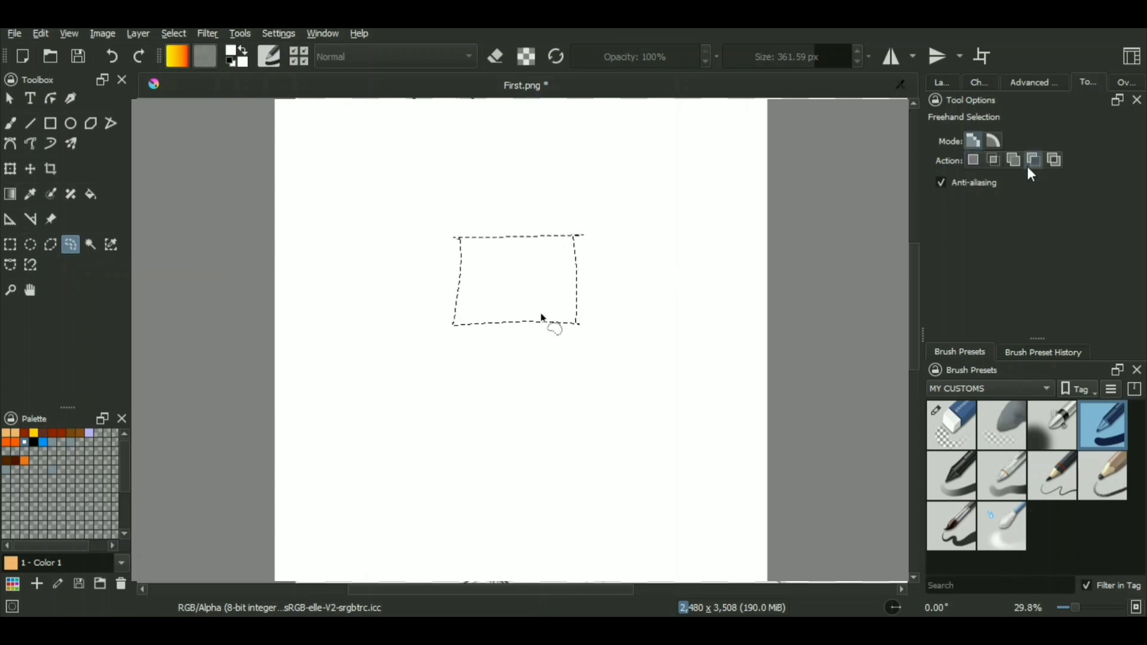
pyautogui.moveTo(598, 172)
pyautogui.mouseDown()
pyautogui.moveTo(663, 215)
pyautogui.moveTo(633, 256)
pyautogui.moveTo(598, 173)
pyautogui.mouseUp()
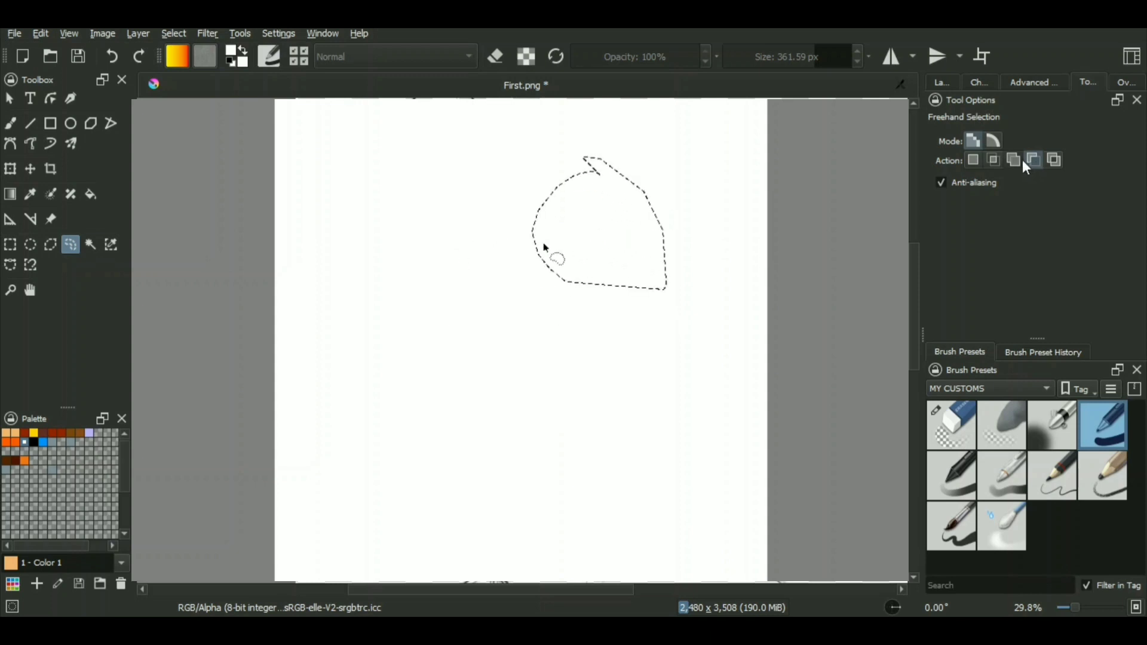
pyautogui.moveTo(472, 254)
pyautogui.mouseDown()
pyautogui.moveTo(504, 277)
pyautogui.moveTo(472, 255)
pyautogui.mouseUp()
# Add adjoining shapes to the circular test selection, and subtract a small area from inside it.
pyautogui.click(1014, 160)
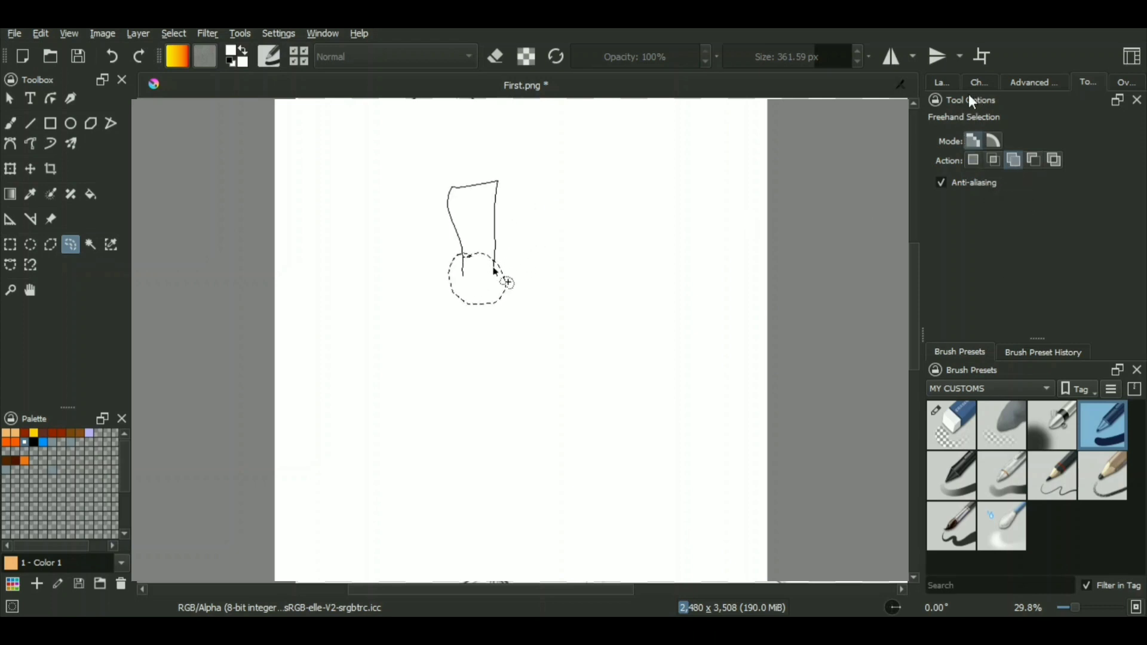
pyautogui.click(973, 160)
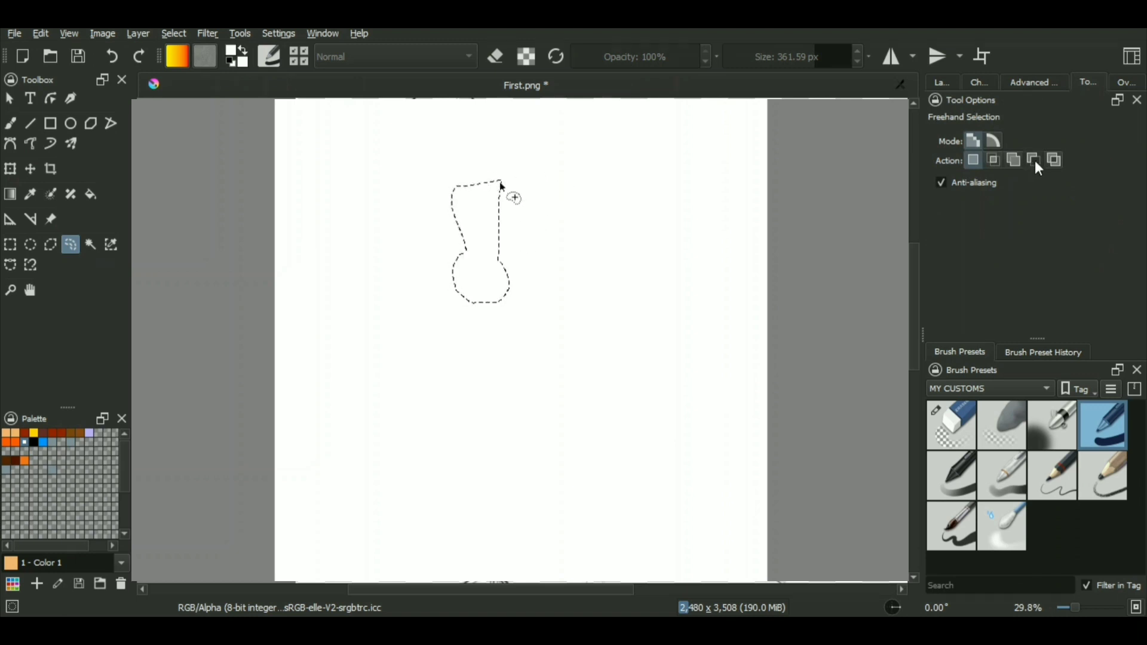
pyautogui.click(1034, 161)
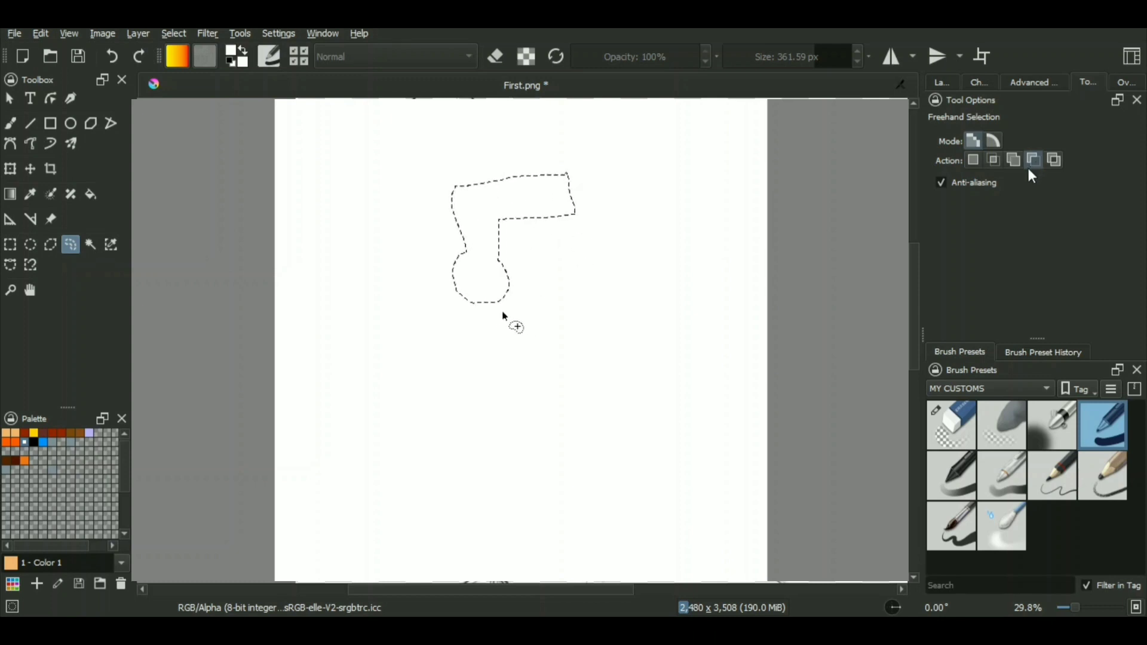
pyautogui.moveTo(478, 271); pyautogui.dragTo(476, 270)
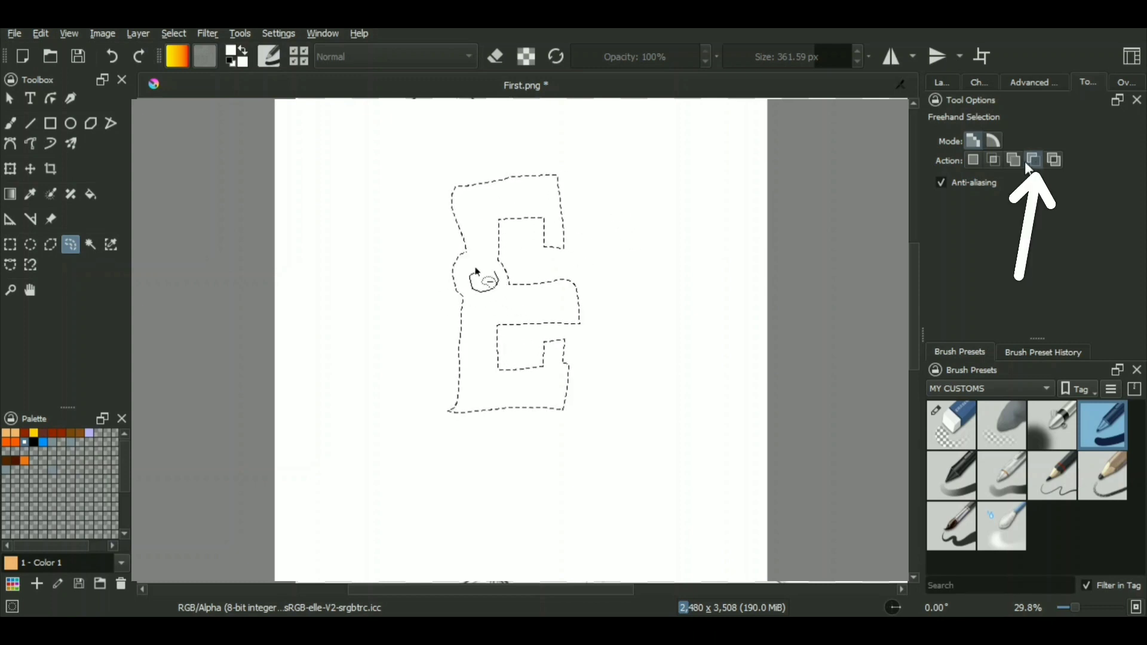
pyautogui.moveTo(604, 293)
pyautogui.mouseDown()
pyautogui.moveTo(524, 295)
pyautogui.moveTo(527, 309)
pyautogui.moveTo(602, 305)
pyautogui.mouseUp()
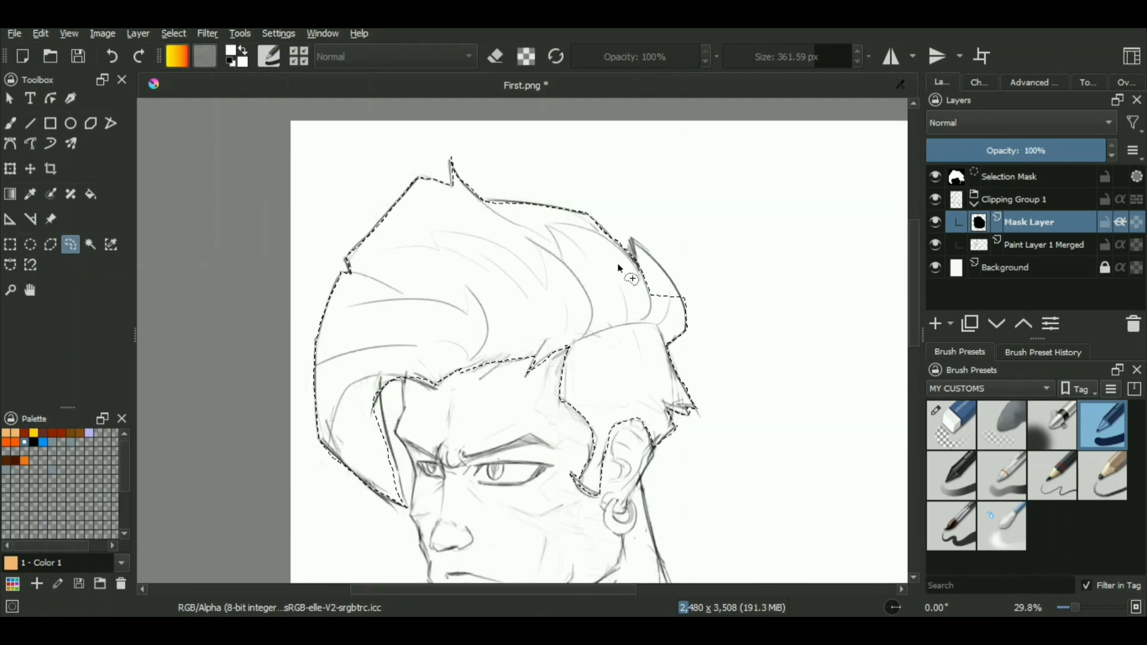
# Add the remaining strand at the back of the head to the hair selection.
pyautogui.moveTo(618, 269)
pyautogui.mouseDown()
pyautogui.moveTo(694, 313)
pyautogui.moveTo(650, 255)
pyautogui.moveTo(635, 305)
pyautogui.mouseUp()
pyautogui.scroll(1, 632, 307)
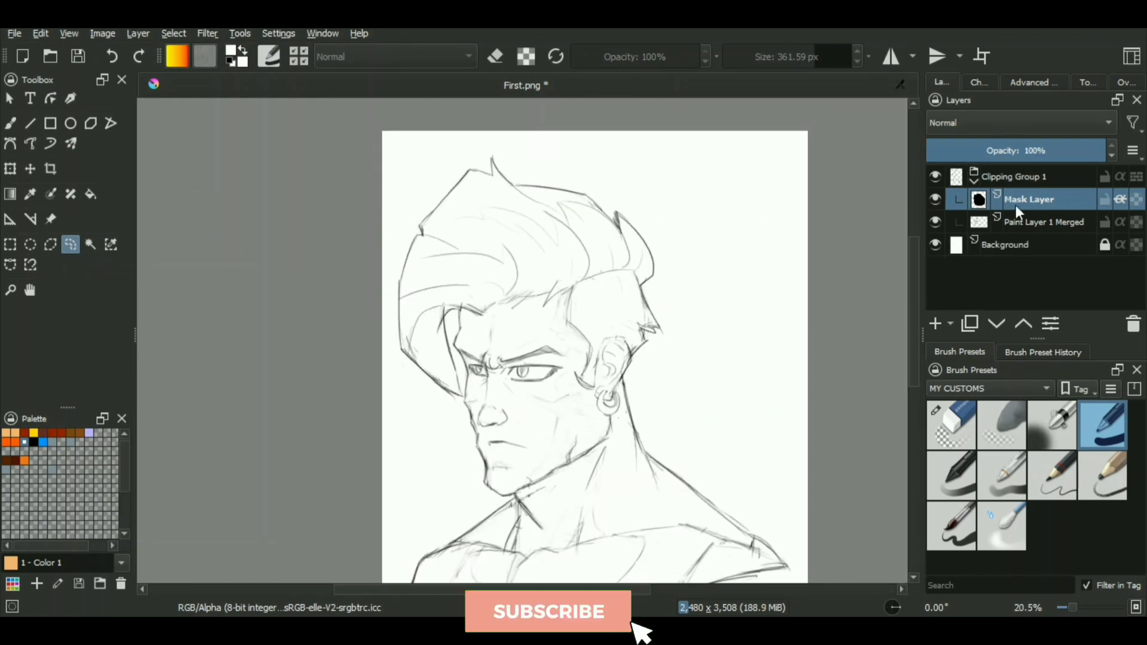
pyautogui.moveTo(449, 440); pyautogui.dragTo(389, 362)
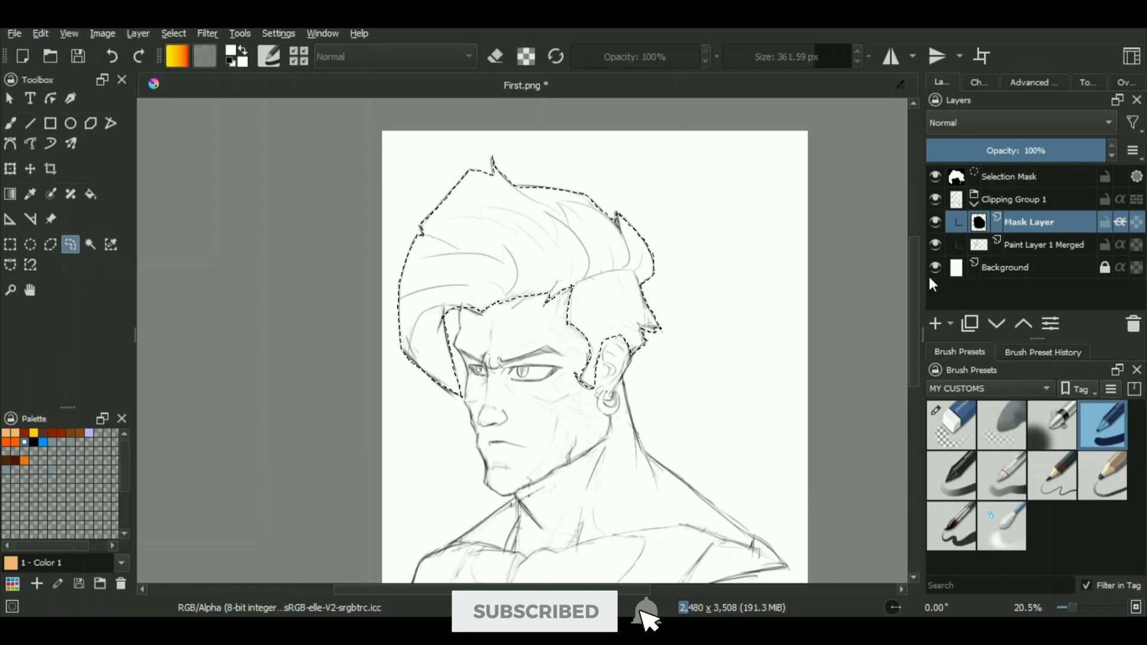
# Hide the Background layer and paint the selected hair white on the mask layer with the Freehand Brush.
pyautogui.click(935, 267)
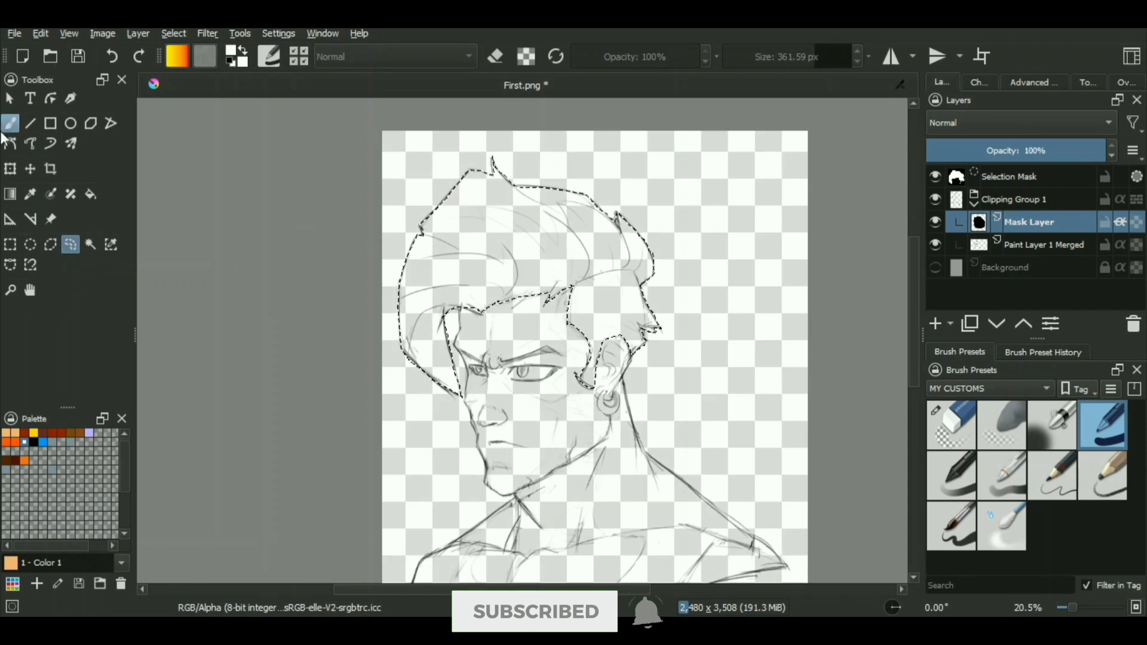
pyautogui.click(10, 124)
pyautogui.moveTo(476, 260); pyautogui.dragTo(438, 257)
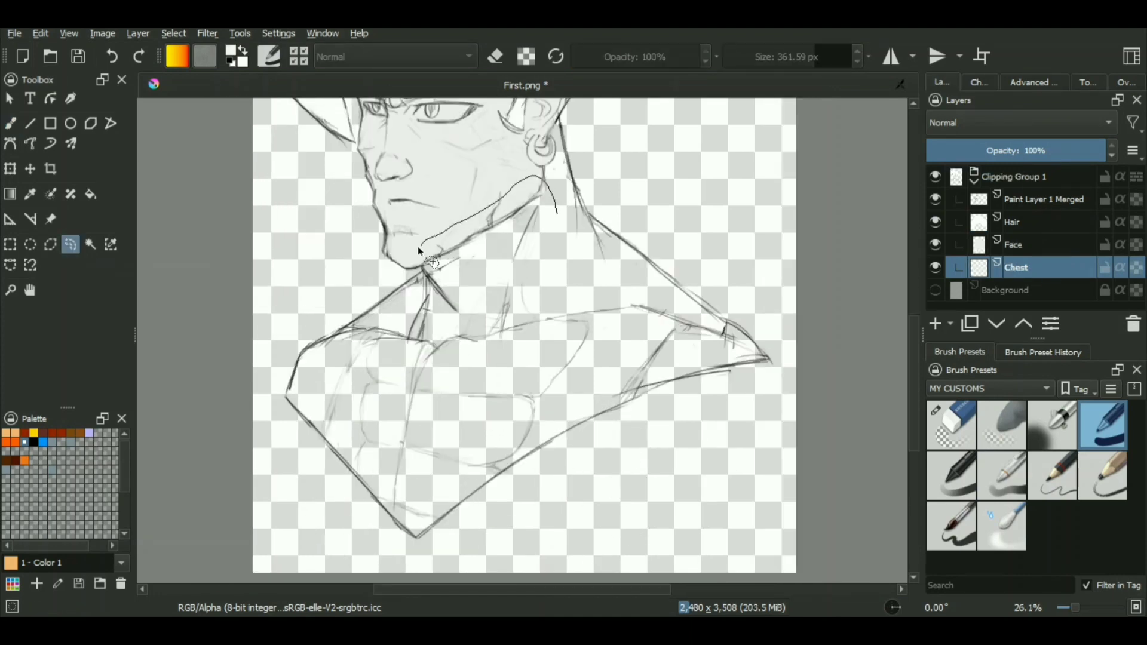
# Select the neck and upper shoulders on the Chest layer by adding freehand areas that follow the sketch lines.
pyautogui.moveTo(589, 233); pyautogui.dragTo(562, 224)
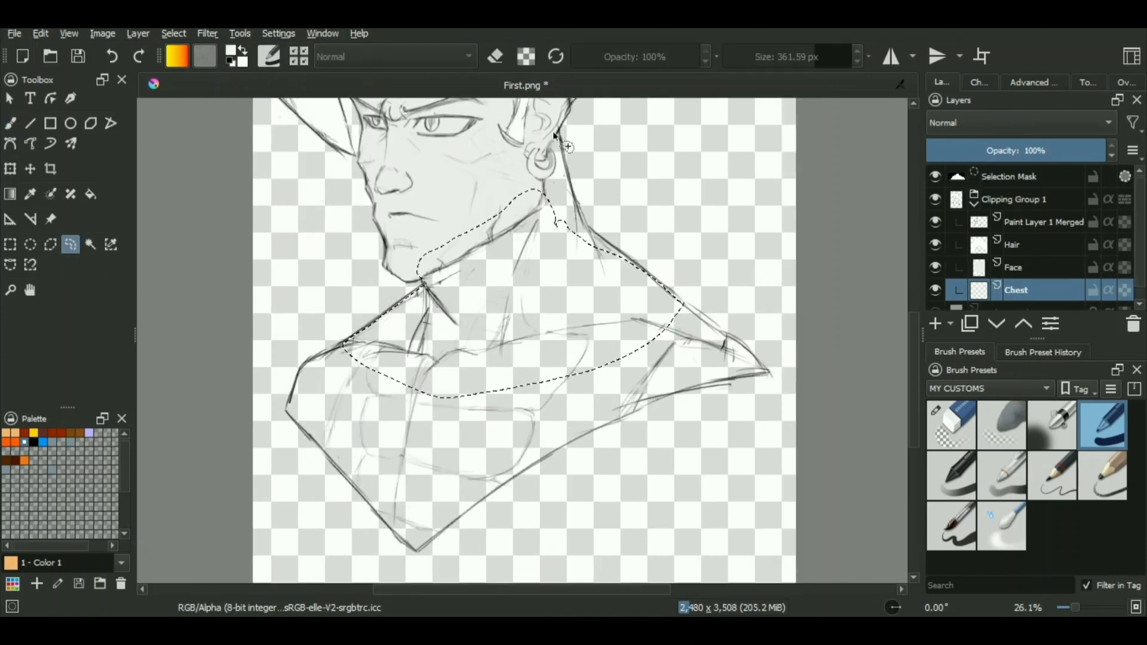
pyautogui.moveTo(538, 128)
pyautogui.mouseDown()
pyautogui.moveTo(528, 206)
pyautogui.moveTo(627, 263)
pyautogui.mouseUp()
pyautogui.moveTo(583, 214)
pyautogui.mouseDown()
pyautogui.moveTo(543, 274)
pyautogui.moveTo(371, 333)
pyautogui.mouseUp()
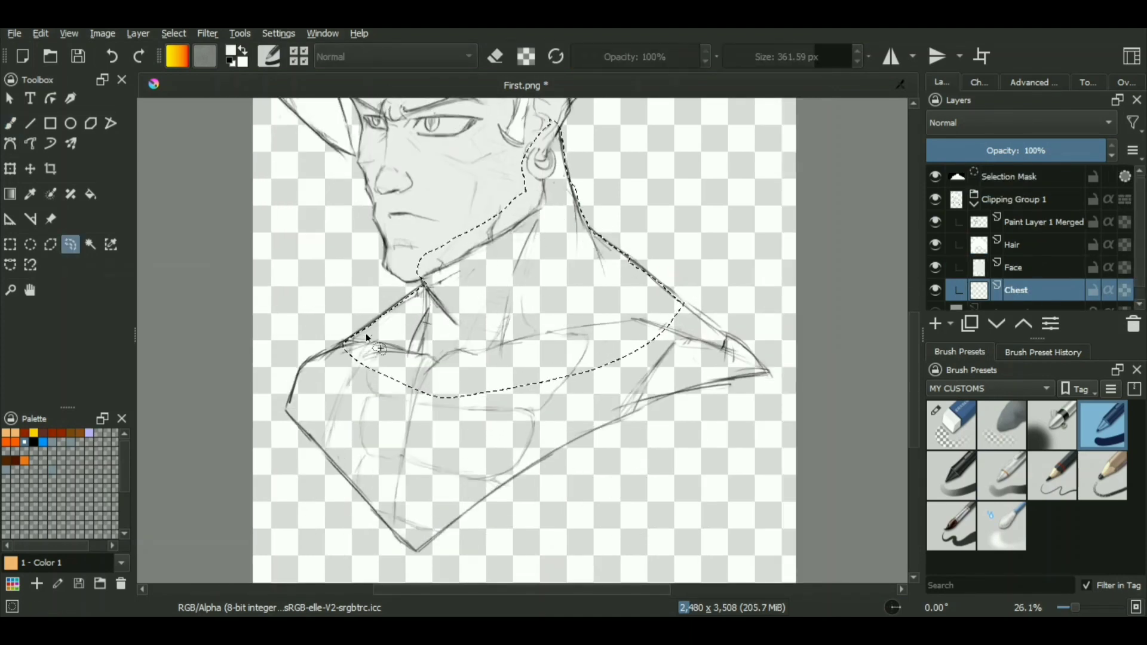
# Extend the selection over both shoulders and down to the pointed lower edge of the chest.
pyautogui.scroll(-2, 435, 321)
pyautogui.hscroll(1, 434, 321)
pyautogui.moveTo(418, 388)
pyautogui.mouseDown()
pyautogui.moveTo(725, 302)
pyautogui.moveTo(688, 275)
pyautogui.mouseUp()
pyautogui.moveTo(403, 339)
pyautogui.mouseDown()
pyautogui.moveTo(266, 373)
pyautogui.moveTo(323, 419)
pyautogui.moveTo(535, 377)
pyautogui.moveTo(617, 337)
pyautogui.moveTo(332, 354)
pyautogui.moveTo(408, 423)
pyautogui.moveTo(548, 330)
pyautogui.moveTo(472, 349)
pyautogui.moveTo(543, 315)
pyautogui.mouseUp()
pyautogui.scroll(-2, 333, 356)
pyautogui.hscroll(-1, 333, 357)
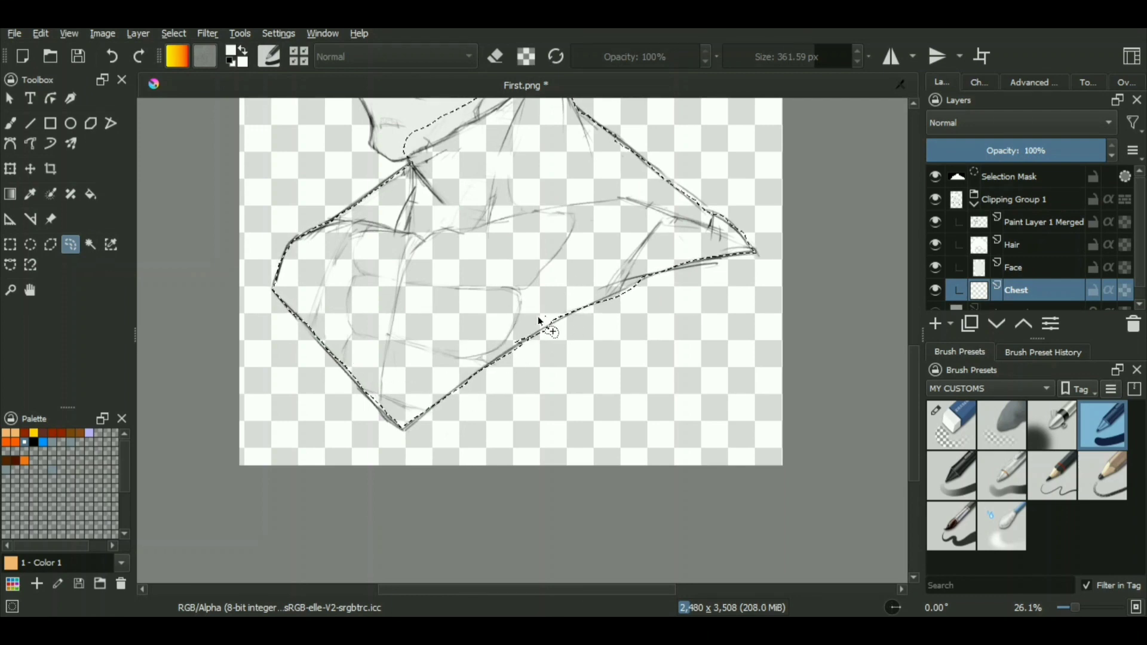
# Subtract the overshoot along the chest's lower edge from the freehand selection.
pyautogui.click(1089, 82)
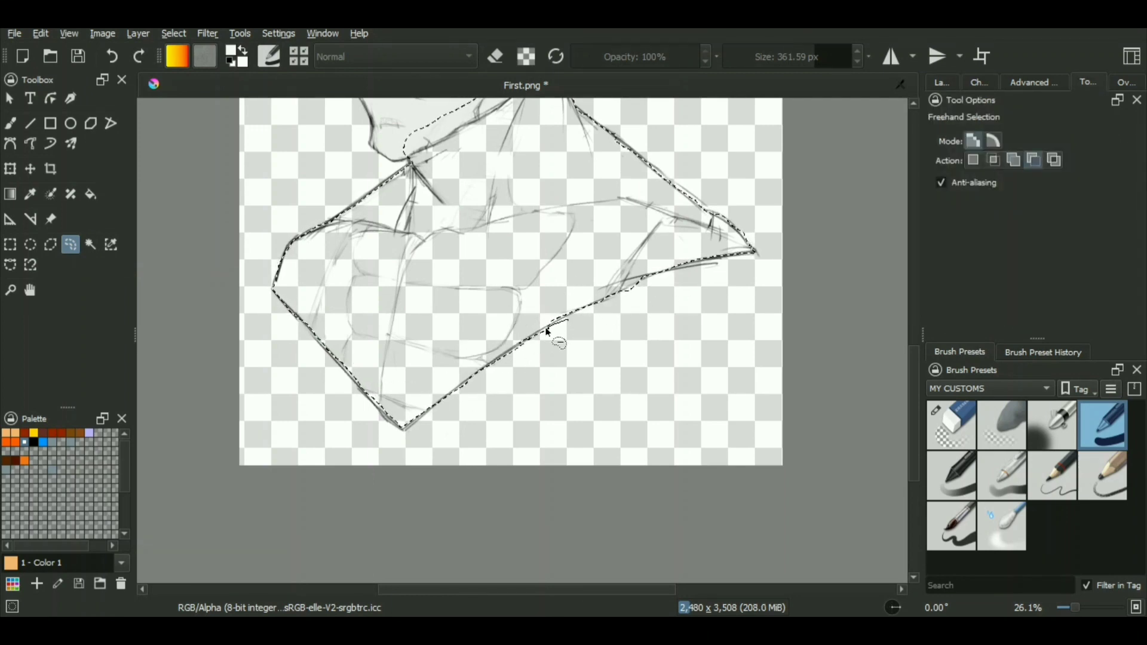
pyautogui.scroll(-1, 486, 410)
pyautogui.click(942, 82)
# Paint the selected chest pure white on the Chest layer with the Freehand Brush and clear the selection.
pyautogui.press('b')
pyautogui.scroll(1, 379, 243)
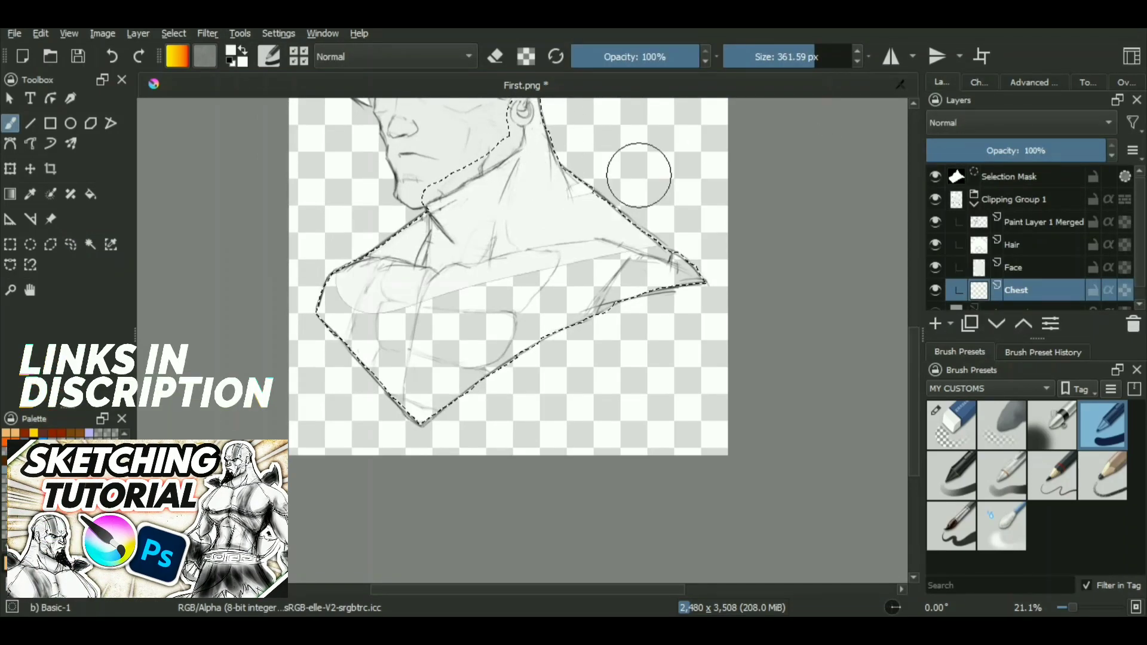
pyautogui.scroll(-1, 558, 249)
pyautogui.scroll(-2, 557, 249)
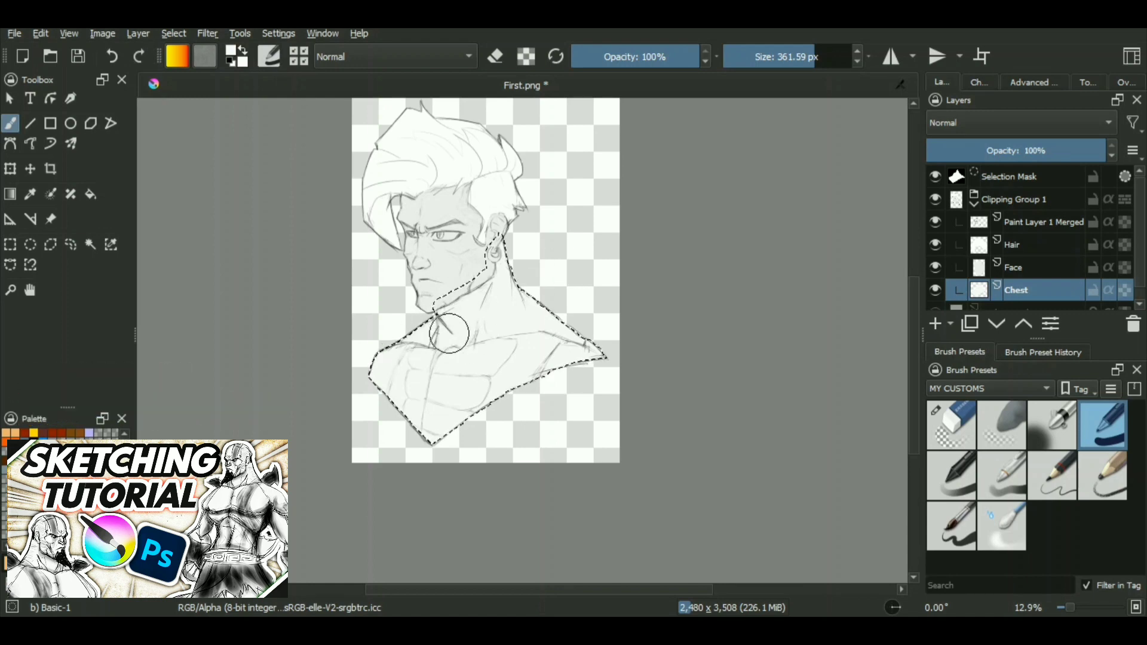
pyautogui.click(231, 52)
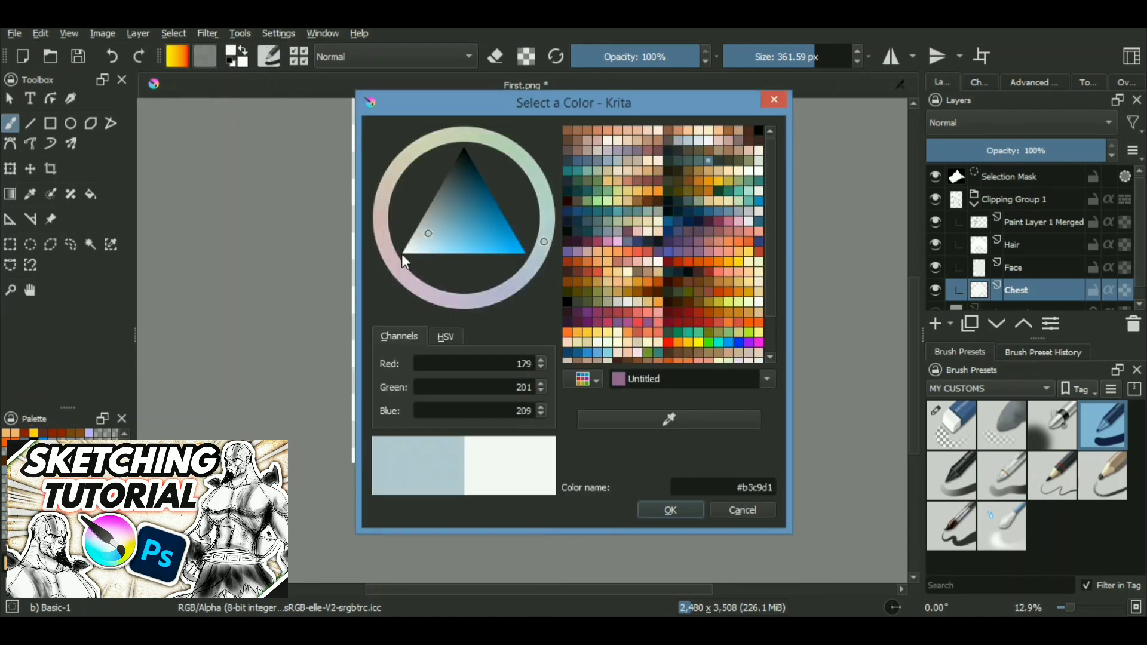
pyautogui.click(403, 254)
pyautogui.click(663, 509)
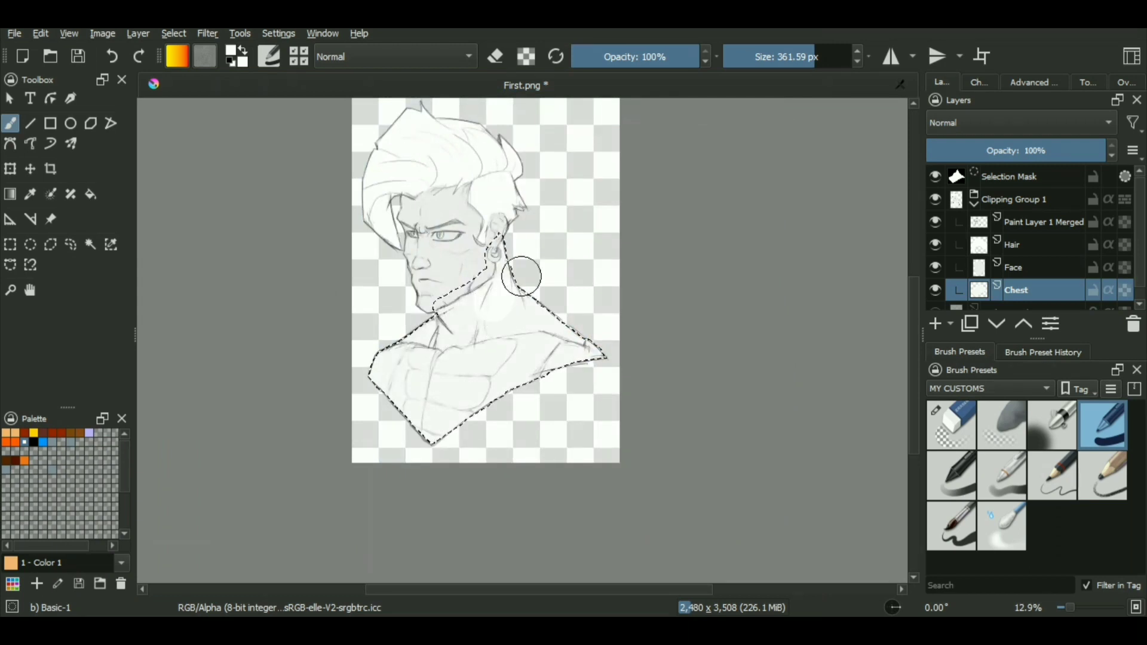
pyautogui.moveTo(522, 276)
pyautogui.mouseDown()
pyautogui.moveTo(445, 270)
pyautogui.moveTo(523, 245)
pyautogui.moveTo(393, 388)
pyautogui.moveTo(473, 330)
pyautogui.moveTo(600, 304)
pyautogui.mouseUp()
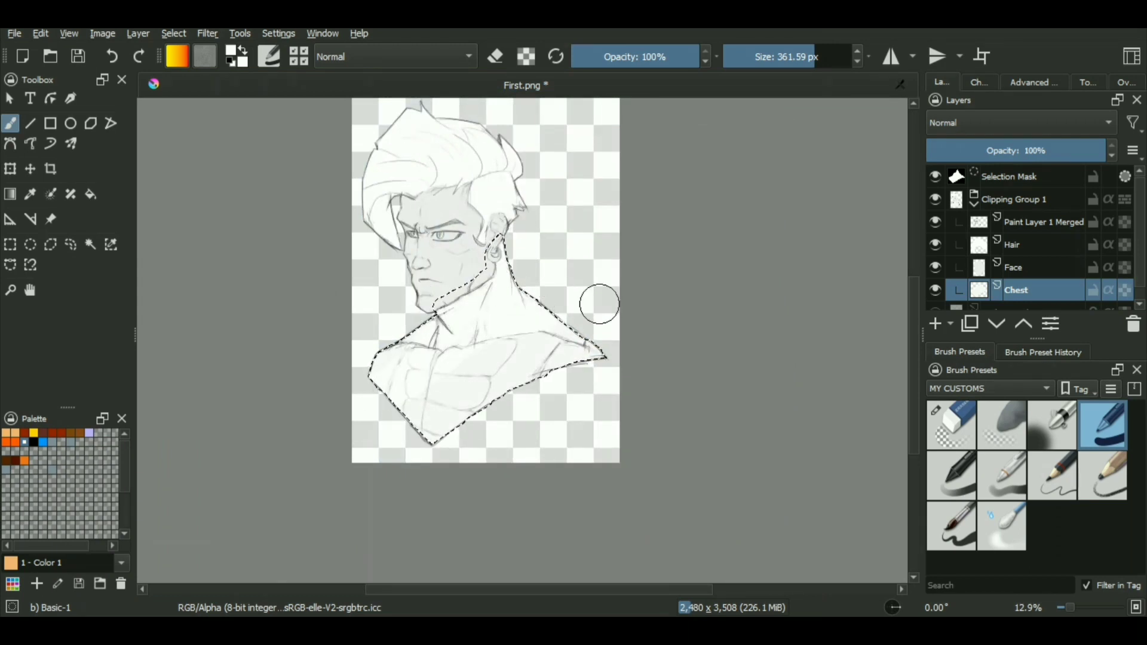
pyautogui.hotkey('ctrl', 'shift', 'a')
# Undo the stray white stroke on the Face layer and lock the alpha of the Chest and Hair layers.
pyautogui.click(1067, 251)
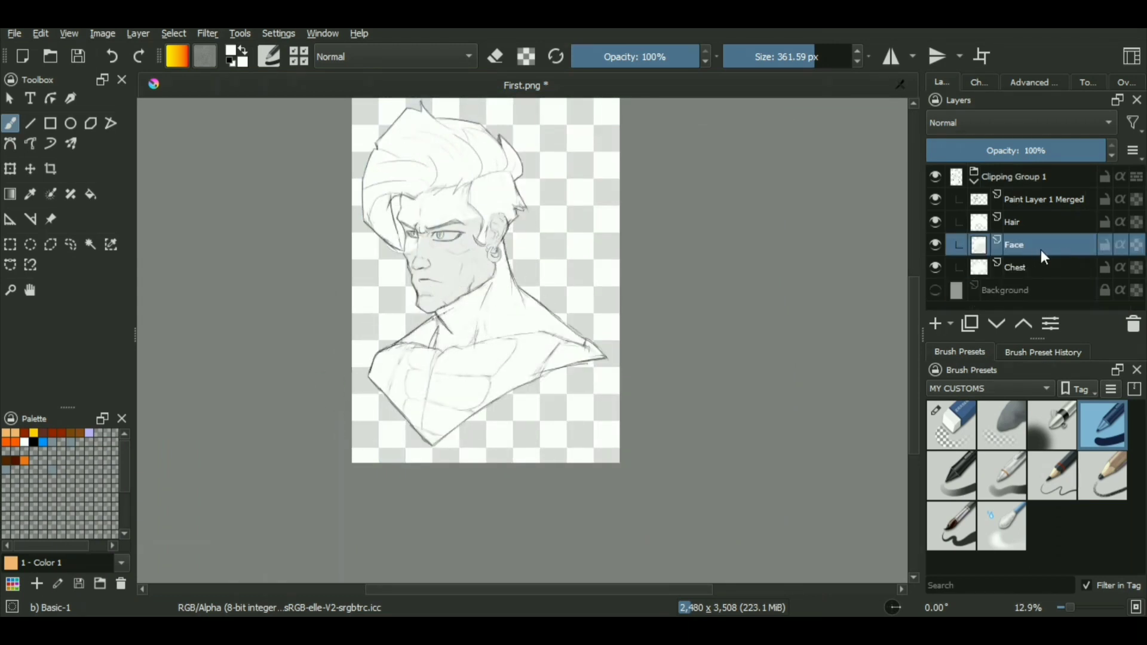
pyautogui.hotkey('ctrl', 'z')
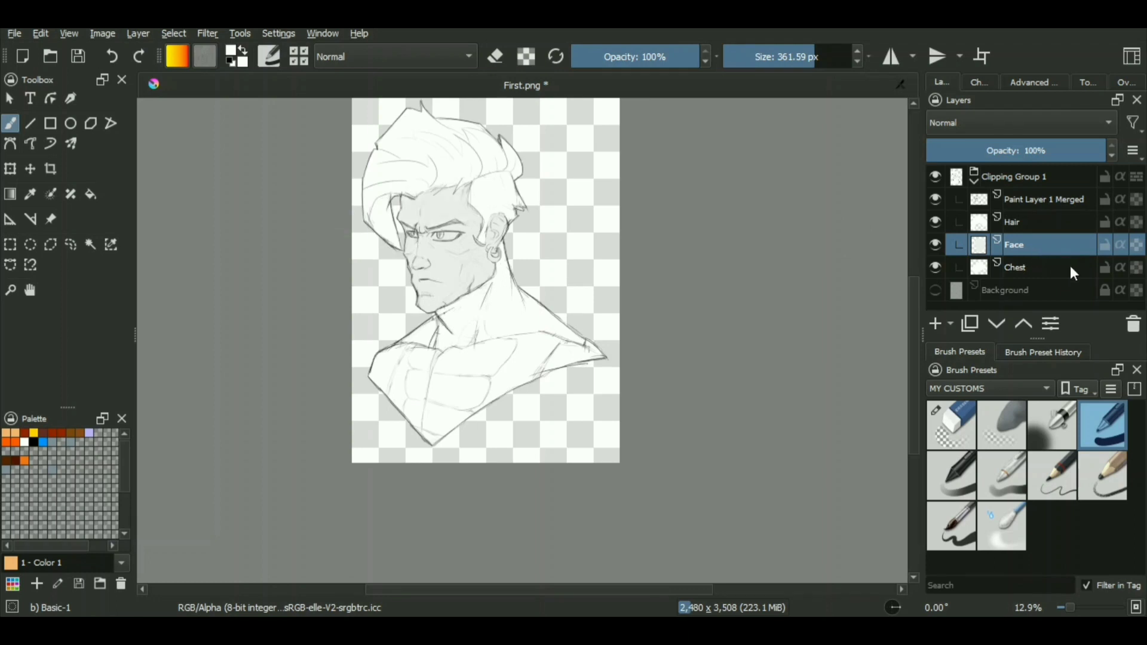
pyautogui.click(1137, 269)
pyautogui.click(1137, 225)
# Cover the whole face with white on the alpha-locked Face layer.
pyautogui.moveTo(420, 261)
pyautogui.mouseDown()
pyautogui.moveTo(532, 221)
pyautogui.moveTo(368, 331)
pyautogui.mouseUp()
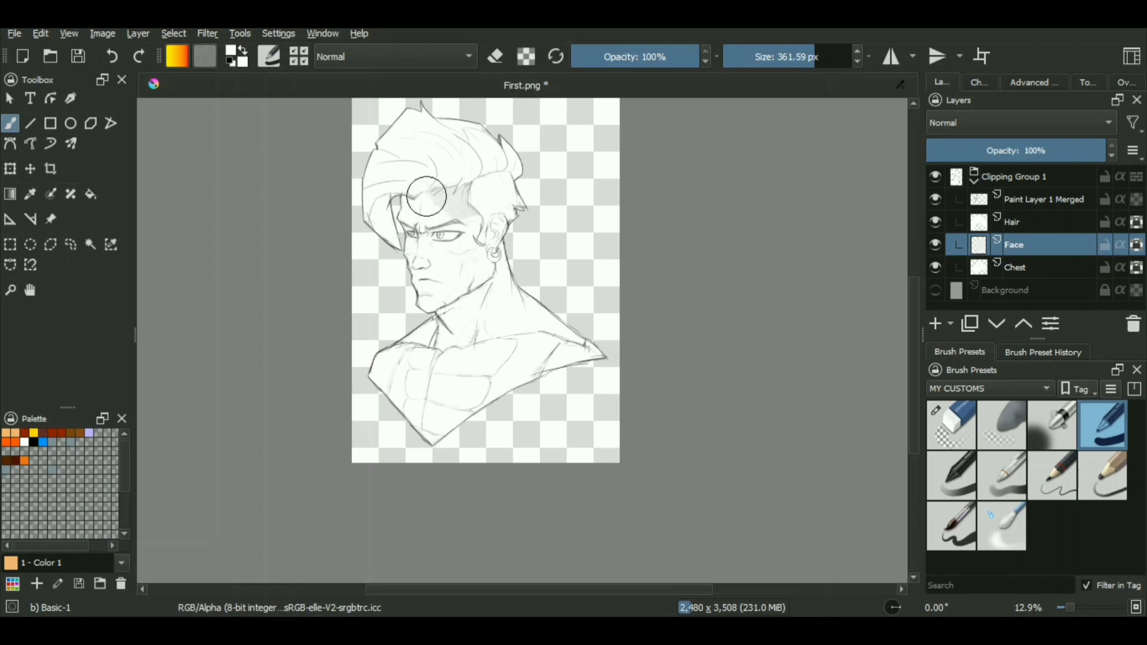
pyautogui.moveTo(427, 196); pyautogui.dragTo(351, 250)
pyautogui.moveTo(499, 311); pyautogui.dragTo(517, 341)
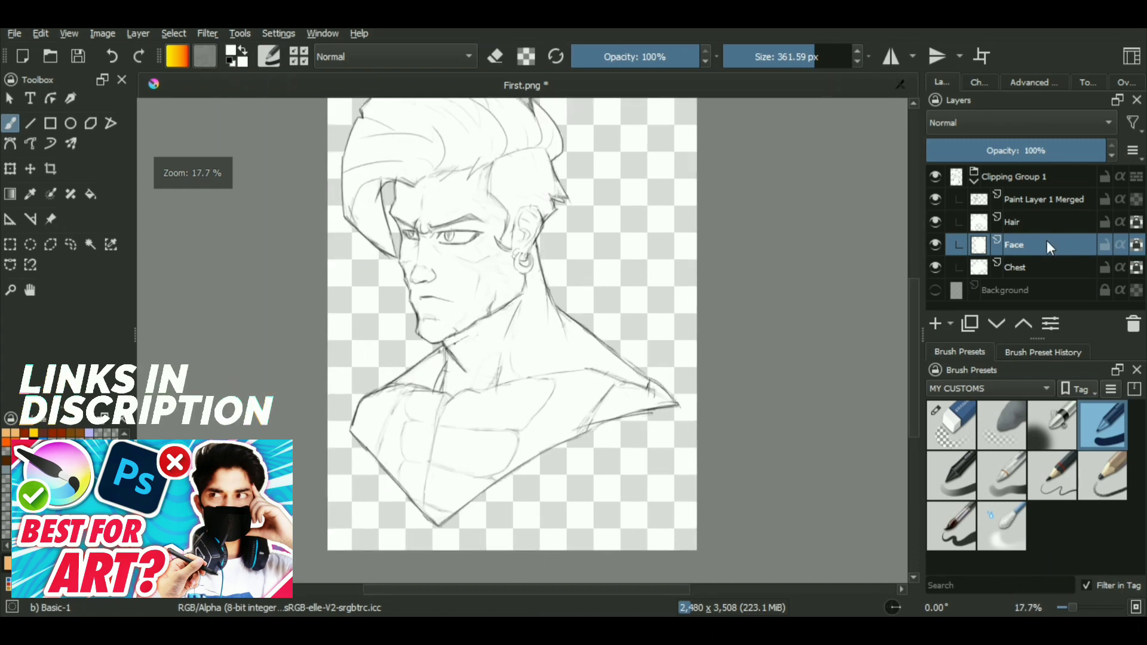
# Lay in soft grey shading on the forehead, eye socket, nose and cheek with the Basic-3 Flow and amient brushes.
pyautogui.click(1016, 207)
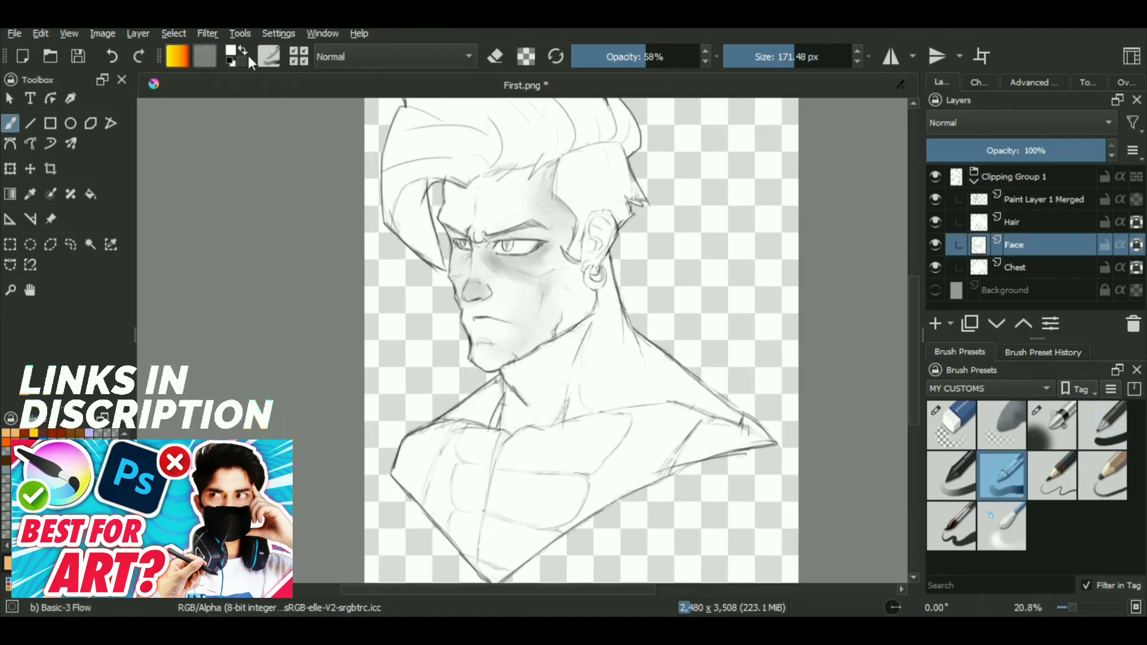
pyautogui.moveTo(402, 269)
pyautogui.mouseDown()
pyautogui.moveTo(514, 287)
pyautogui.moveTo(523, 301)
pyautogui.mouseUp()
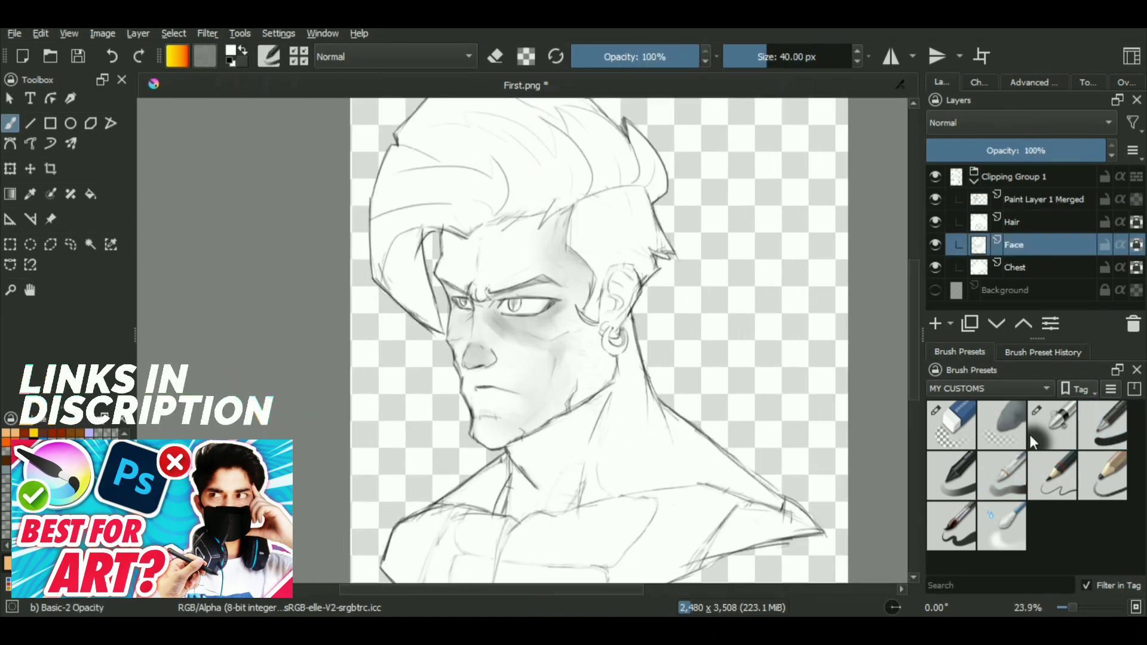
pyautogui.click(1030, 435)
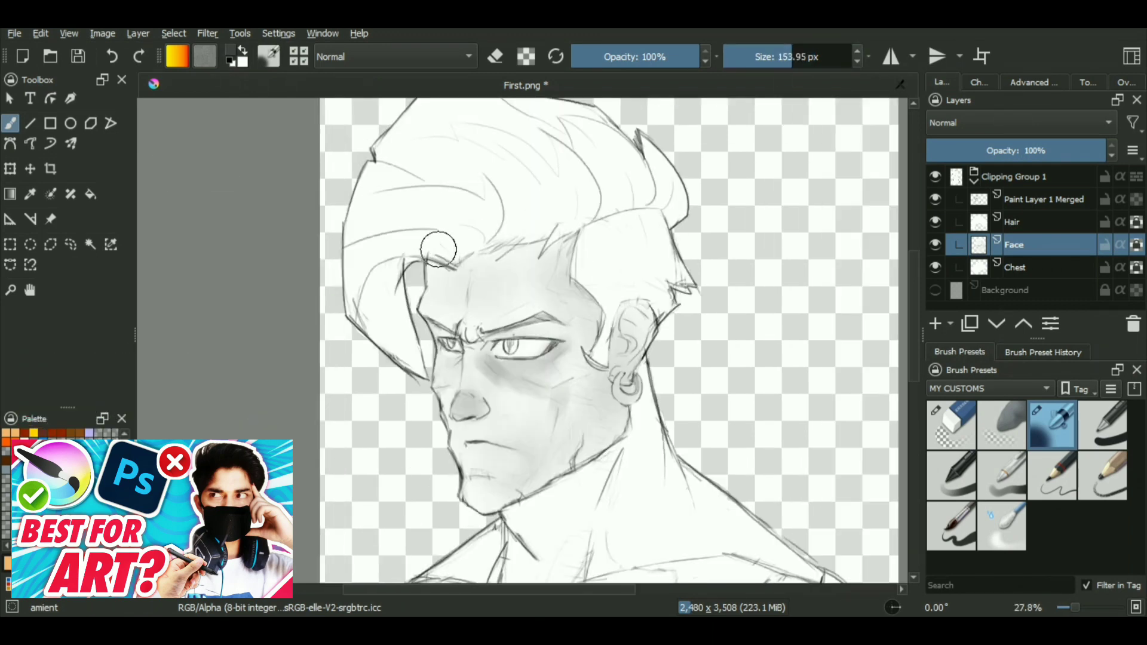
pyautogui.moveTo(466, 249)
pyautogui.mouseDown()
pyautogui.moveTo(570, 267)
pyautogui.moveTo(586, 349)
pyautogui.mouseUp()
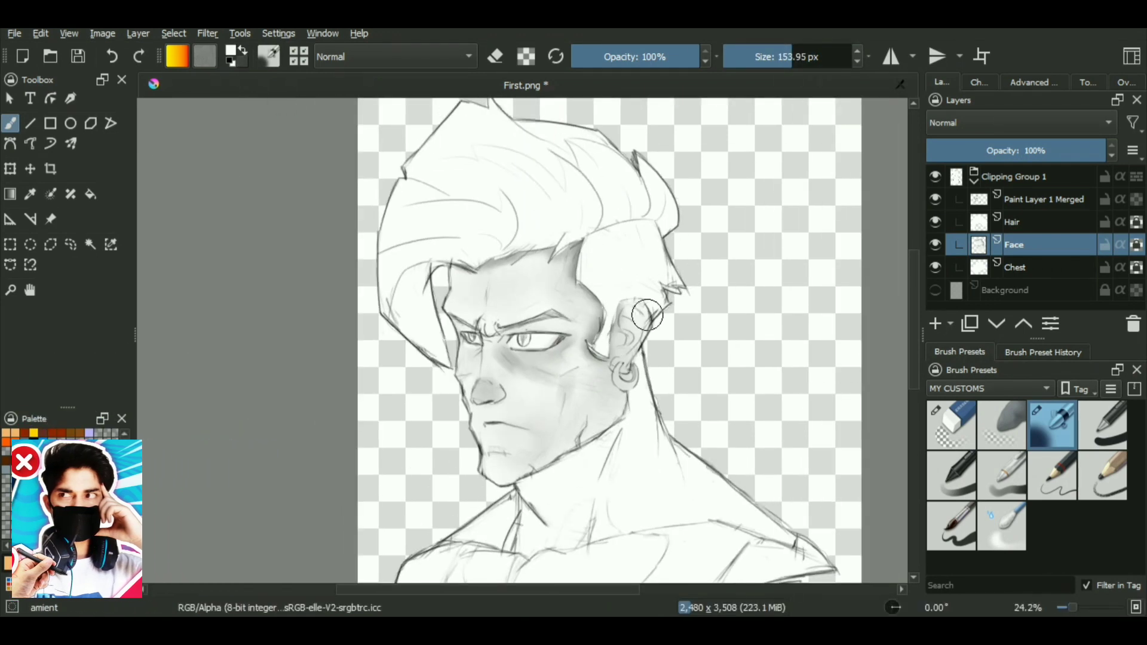
# Deepen the grey shading along the cheek and jaw with the Basic-3 Flow brush at 44% opacity.
pyautogui.click(1002, 476)
pyautogui.press('x')
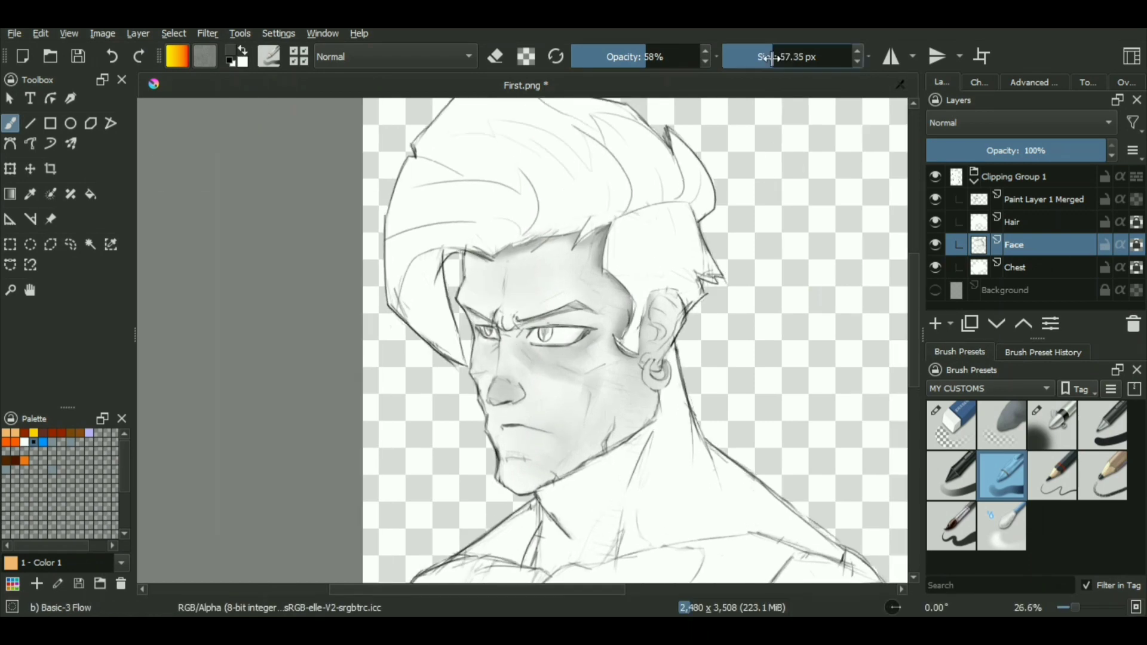
pyautogui.moveTo(541, 346); pyautogui.dragTo(527, 374)
pyautogui.moveTo(543, 433)
pyautogui.keyDown('ctrl'); pyautogui.mouseDown()
pyautogui.moveTo(540, 451)
pyautogui.moveTo(554, 407)
pyautogui.mouseUp(); pyautogui.keyUp('ctrl')
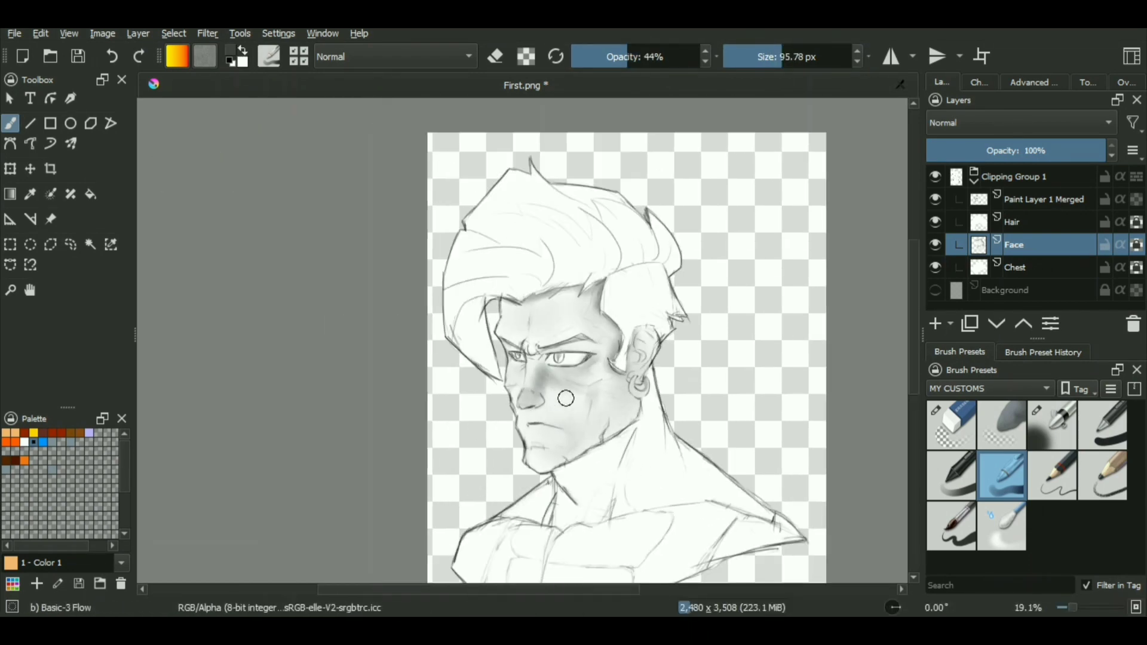
pyautogui.moveTo(606, 382); pyautogui.dragTo(589, 448)
pyautogui.moveTo(615, 394)
pyautogui.keyDown('shift'); pyautogui.mouseDown()
pyautogui.moveTo(638, 394)
pyautogui.moveTo(599, 385)
pyautogui.mouseUp(); pyautogui.keyUp('shift')
pyautogui.moveTo(617, 424)
pyautogui.keyDown('ctrl'); pyautogui.mouseDown()
pyautogui.moveTo(612, 440)
pyautogui.moveTo(609, 419)
pyautogui.mouseUp(); pyautogui.keyUp('ctrl')
pyautogui.moveTo(597, 419); pyautogui.dragTo(564, 457)
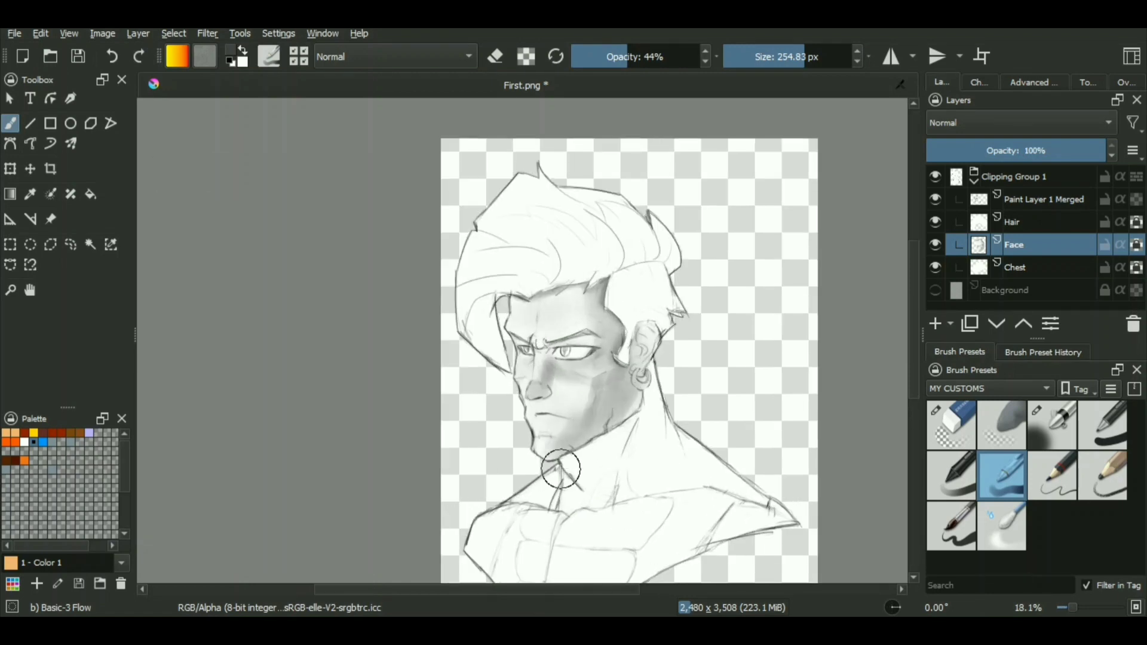
# Soften and blend the shading transitions across the cheek and chin.
pyautogui.click(1012, 519)
pyautogui.keyDown('ctrl'); pyautogui.moveTo(599, 414); pyautogui.dragTo(600, 396); pyautogui.keyUp('ctrl')
pyautogui.moveTo(559, 425)
pyautogui.keyDown('shift'); pyautogui.mouseDown()
pyautogui.moveTo(532, 356)
pyautogui.moveTo(538, 366)
pyautogui.mouseUp(); pyautogui.keyUp('shift')
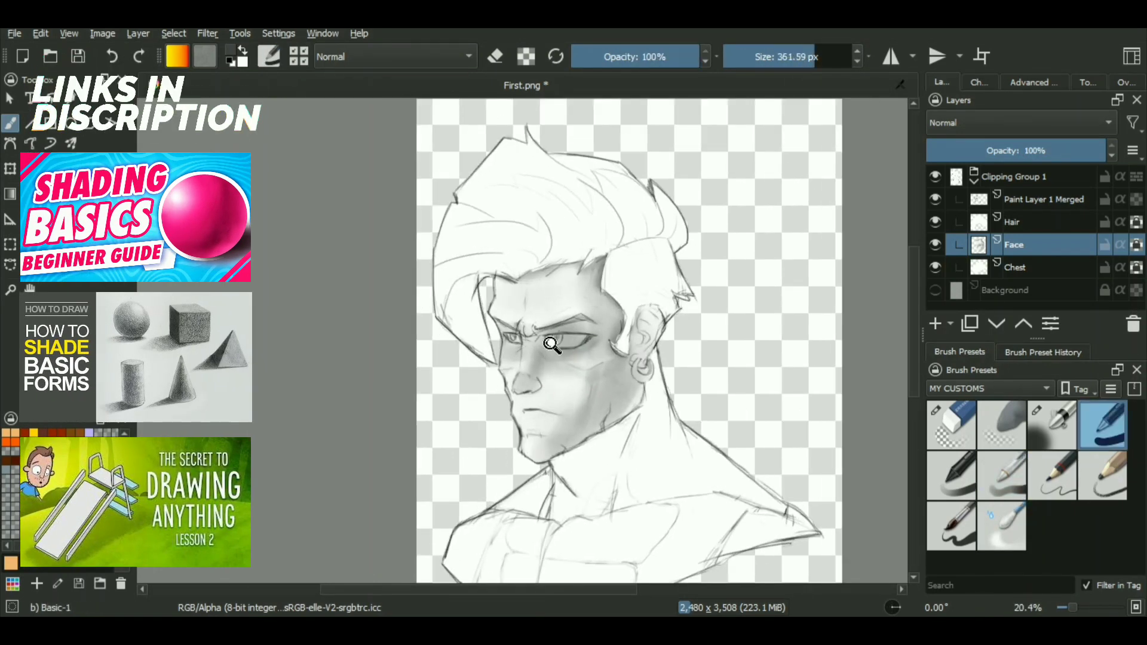
pyautogui.keyDown('ctrl'); pyautogui.moveTo(550, 345); pyautogui.dragTo(548, 326); pyautogui.keyUp('ctrl')
# Swap the brush colours and work over the tones around the eye with a resized brush.
pyautogui.press('x')
pyautogui.keyDown('shift'); pyautogui.moveTo(604, 338); pyautogui.dragTo(557, 337); pyautogui.keyUp('shift')
pyautogui.moveTo(553, 338); pyautogui.dragTo(586, 337)
pyautogui.keyDown('ctrl'); pyautogui.moveTo(504, 317); pyautogui.dragTo(502, 266); pyautogui.keyUp('ctrl')
pyautogui.click(951, 525)
pyautogui.keyDown('ctrl'); pyautogui.moveTo(482, 339); pyautogui.dragTo(482, 467); pyautogui.keyUp('ctrl')
# Shade the bridge and side of the nose with the Basic-3 Flow brush, swapping the foreground colour.
pyautogui.click(1002, 477)
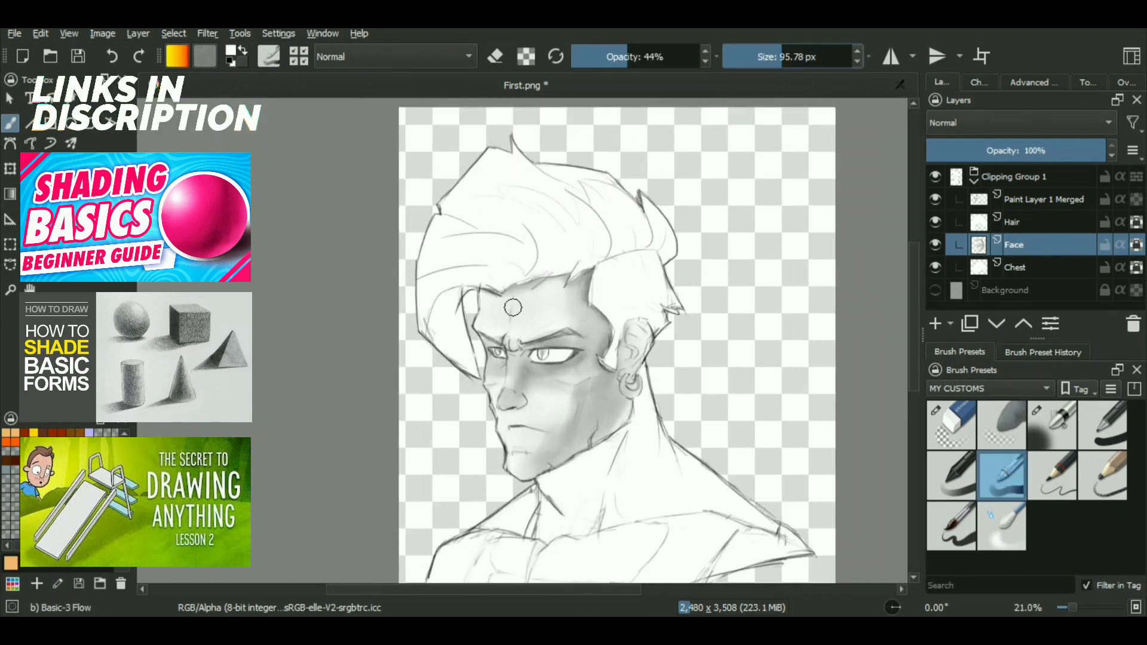
pyautogui.press('x')
pyautogui.keyDown('shift'); pyautogui.moveTo(543, 413); pyautogui.dragTo(526, 412); pyautogui.keyUp('shift')
pyautogui.moveTo(501, 371); pyautogui.dragTo(513, 375)
# Set the brush opacity to 39% and enlarge it to 153.95 px to shade the side of the face near the ear.
pyautogui.click(622, 57)
pyautogui.moveTo(545, 422)
pyautogui.keyDown('ctrl'); pyautogui.mouseDown()
pyautogui.moveTo(544, 359)
pyautogui.moveTo(497, 472)
pyautogui.moveTo(542, 384)
pyautogui.mouseUp(); pyautogui.keyUp('ctrl')
pyautogui.click(783, 56)
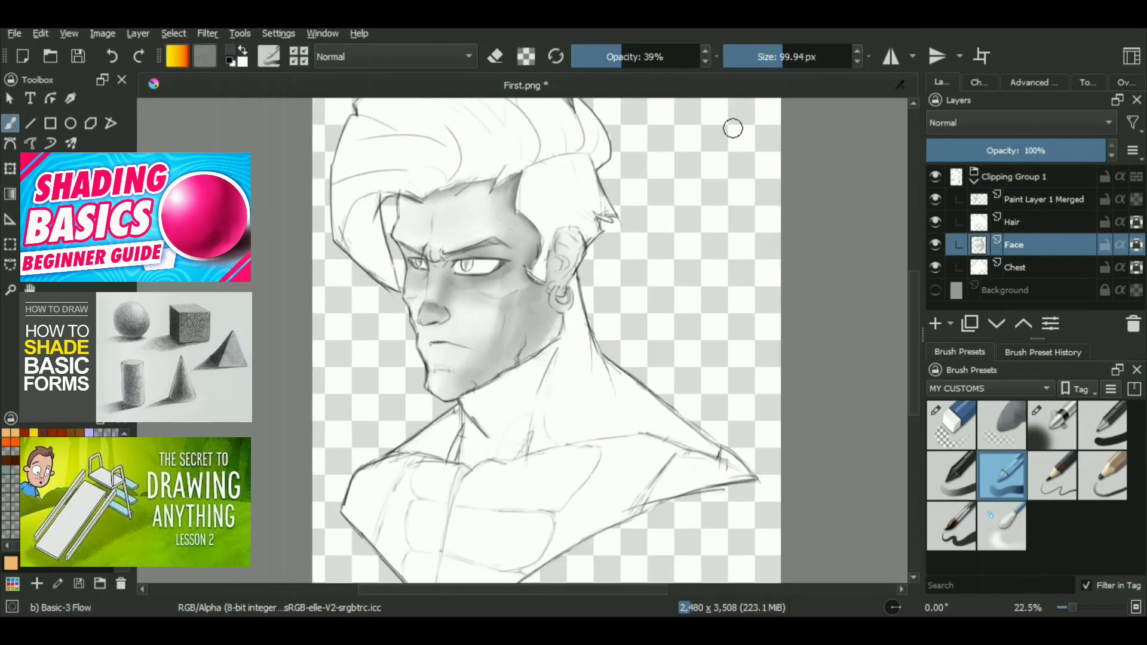
pyautogui.moveTo(466, 327)
pyautogui.keyDown('shift'); pyautogui.mouseDown()
pyautogui.moveTo(502, 327)
pyautogui.moveTo(466, 361)
pyautogui.moveTo(518, 316)
pyautogui.mouseUp(); pyautogui.keyUp('shift')
pyautogui.press('x')
pyautogui.moveTo(549, 274); pyautogui.dragTo(569, 325)
pyautogui.moveTo(550, 400)
pyautogui.keyDown('ctrl'); pyautogui.mouseDown()
pyautogui.moveTo(548, 422)
pyautogui.moveTo(548, 353)
pyautogui.mouseUp(); pyautogui.keyUp('ctrl')
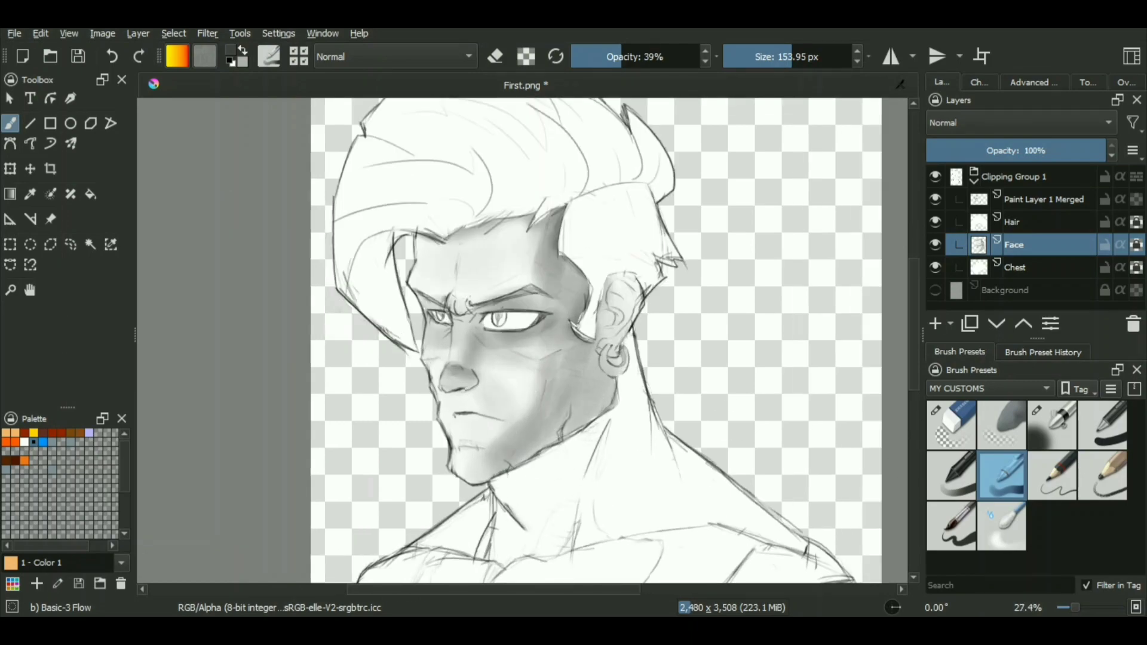
# Shade the ear and smooth the face tones with the Blender Blur brush at 108.63 px.
pyautogui.press('x')
pyautogui.keyDown('ctrl'); pyautogui.moveTo(505, 448); pyautogui.dragTo(499, 433); pyautogui.keyUp('ctrl')
pyautogui.press('/')
pyautogui.press('/')
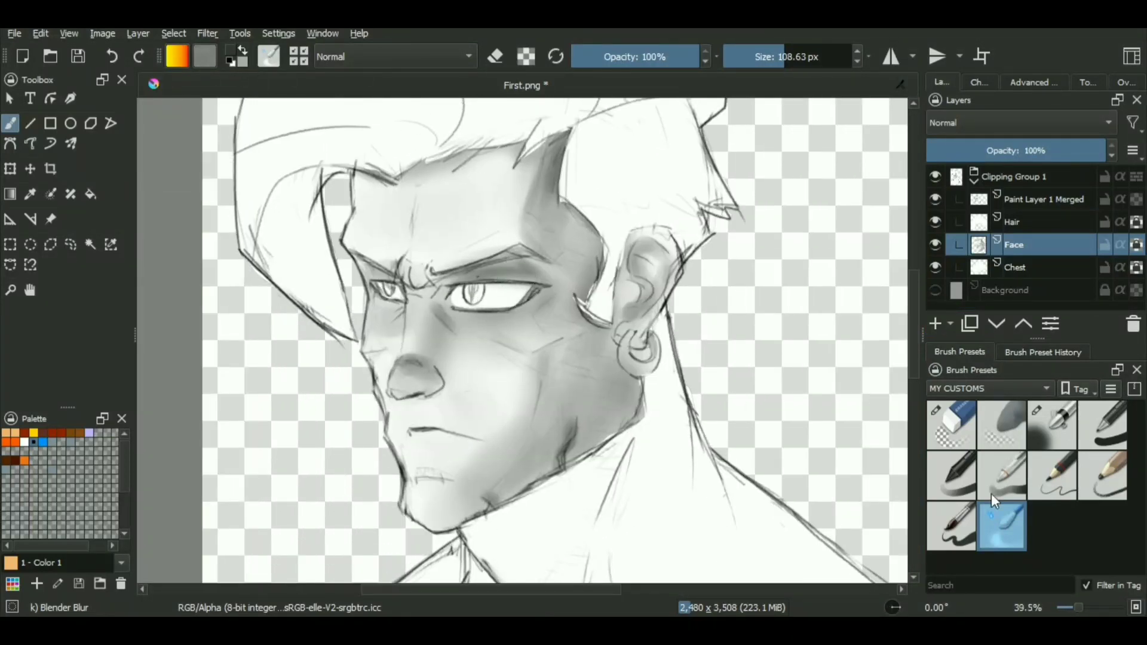
pyautogui.press('/')
# Darken the forehead crease and facial contours with the Basic-3 Flow brush at 11.98 px, and deepen the cheek shading at 80.28 px.
pyautogui.click(1005, 482)
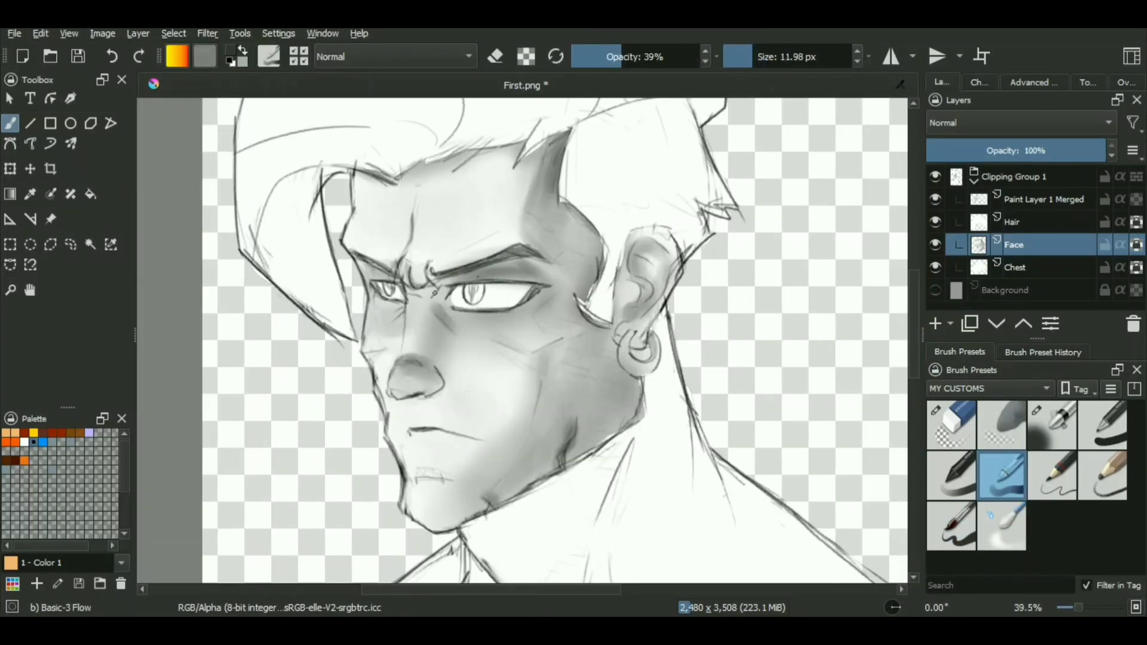
pyautogui.scroll(-2, 401, 375)
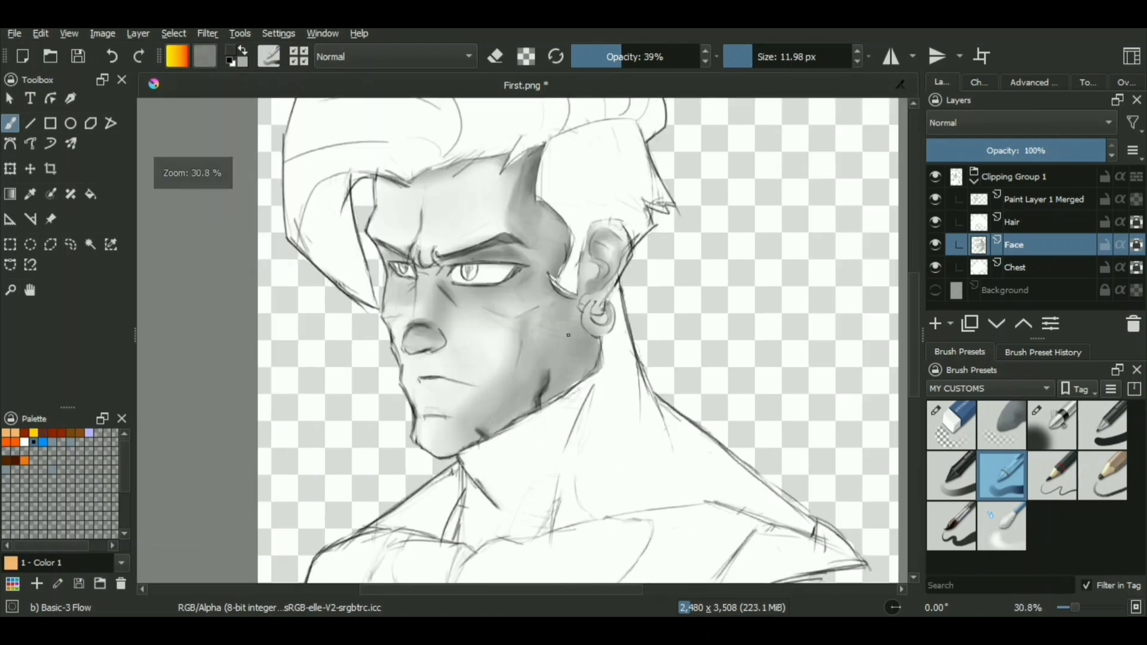
pyautogui.moveTo(573, 276); pyautogui.dragTo(614, 275)
pyautogui.scroll(-3, 595, 288)
pyautogui.moveTo(570, 315); pyautogui.dragTo(609, 314)
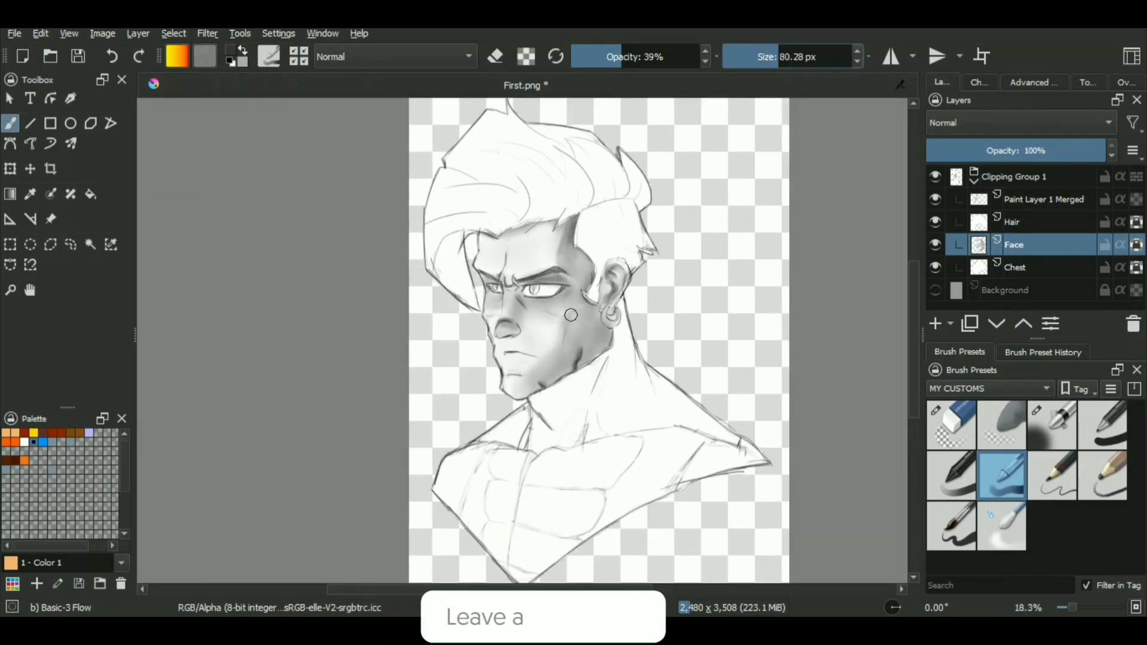
pyautogui.press('/')
pyautogui.press('/')
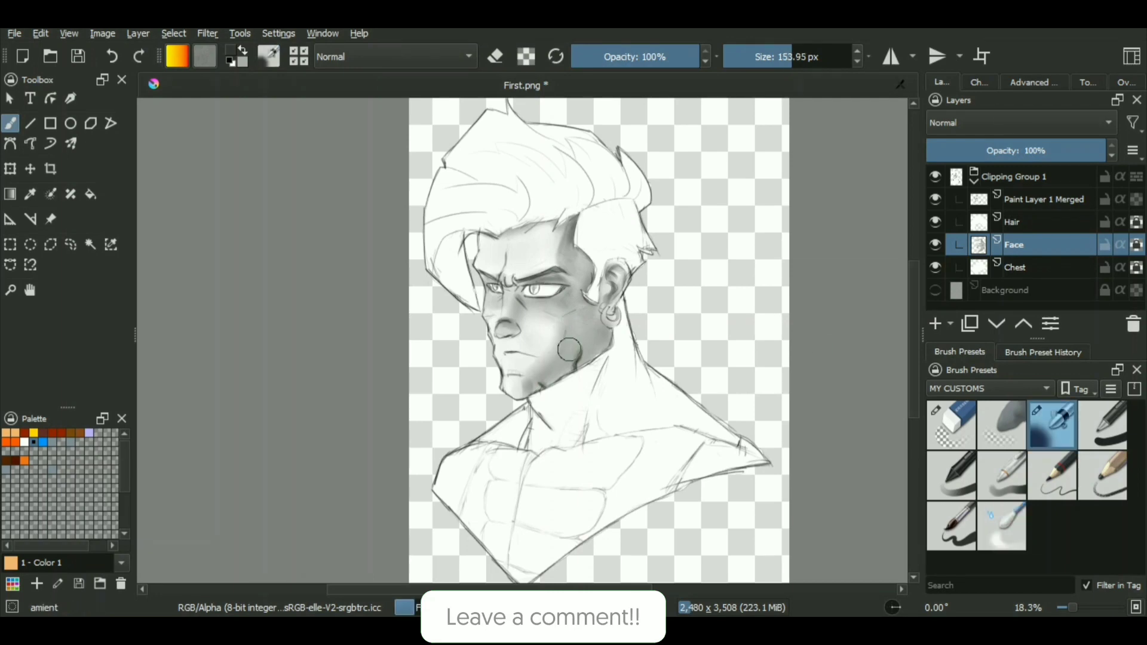
# Set the foreground colour to white (#ffffff) and brush highlights onto the lit side of the face.
pyautogui.click(230, 53)
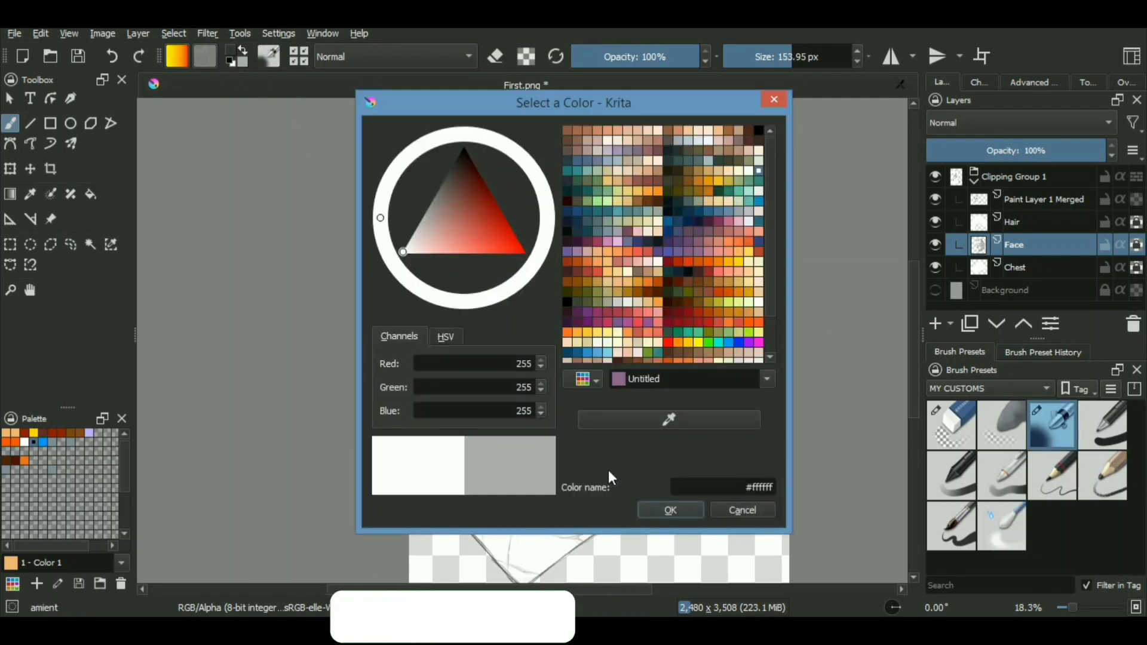
pyautogui.click(671, 508)
pyautogui.scroll(-1, 523, 336)
pyautogui.scroll(2, 523, 336)
pyautogui.scroll(3, 523, 336)
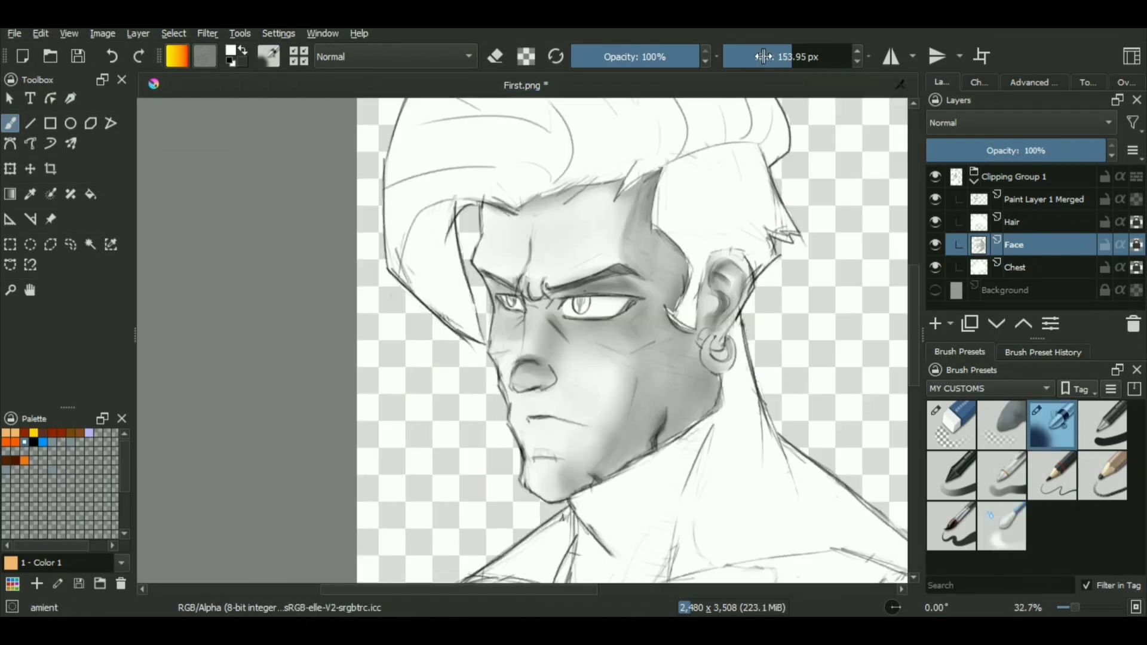
pyautogui.press('/')
pyautogui.scroll(1, 519, 356)
pyautogui.moveTo(518, 357); pyautogui.dragTo(554, 154)
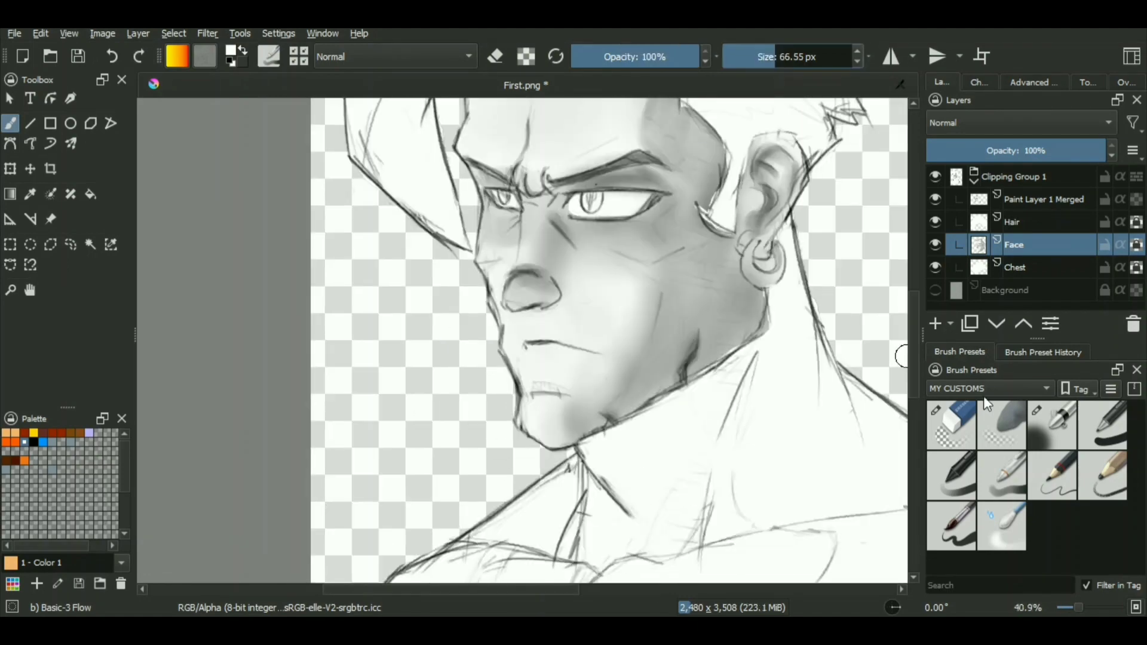
# Inspect the overall face shading with the merged sketch layer hidden and shown again.
pyautogui.press('/')
pyautogui.scroll(-5, 558, 309)
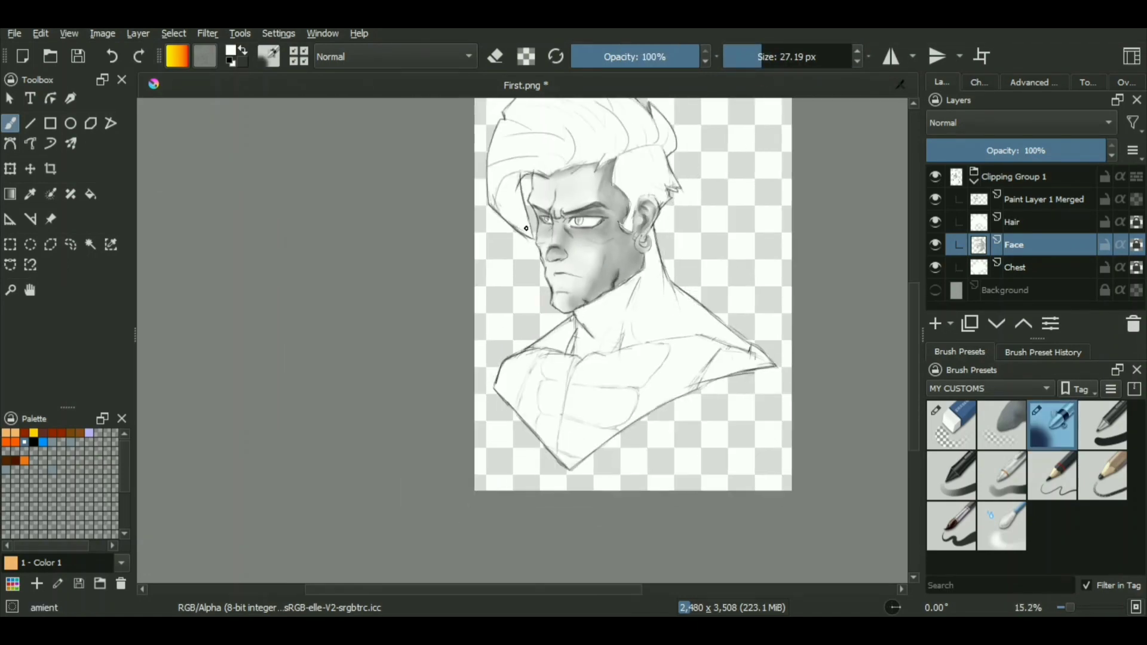
pyautogui.scroll(3, 525, 228)
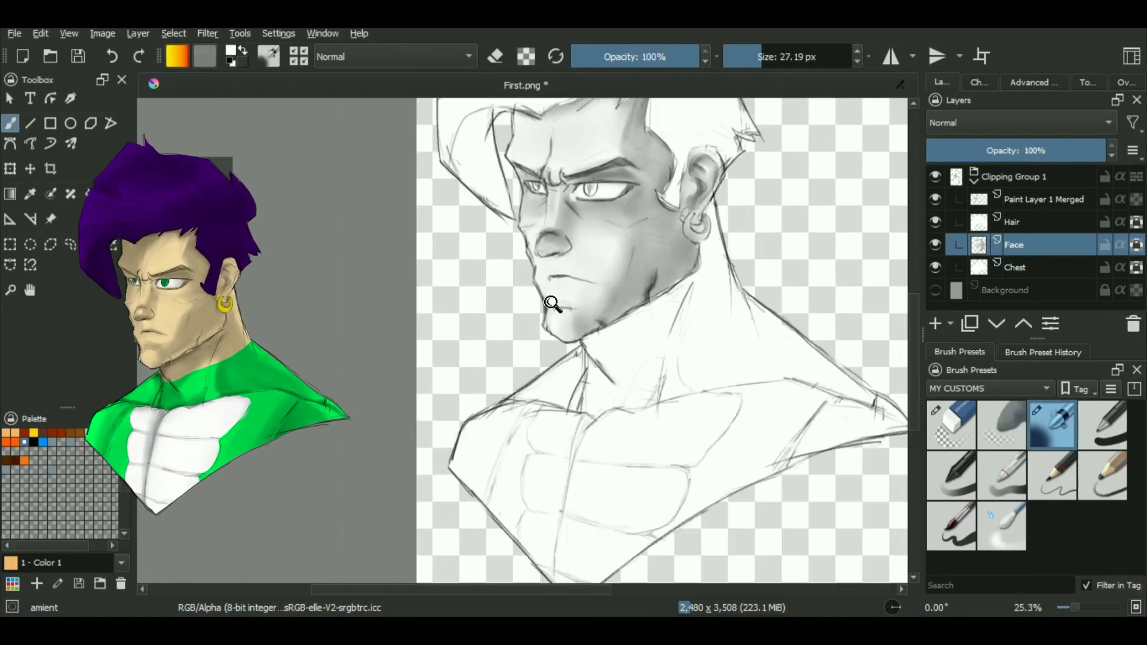
pyautogui.scroll(-2, 551, 302)
pyautogui.scroll(-3, 567, 358)
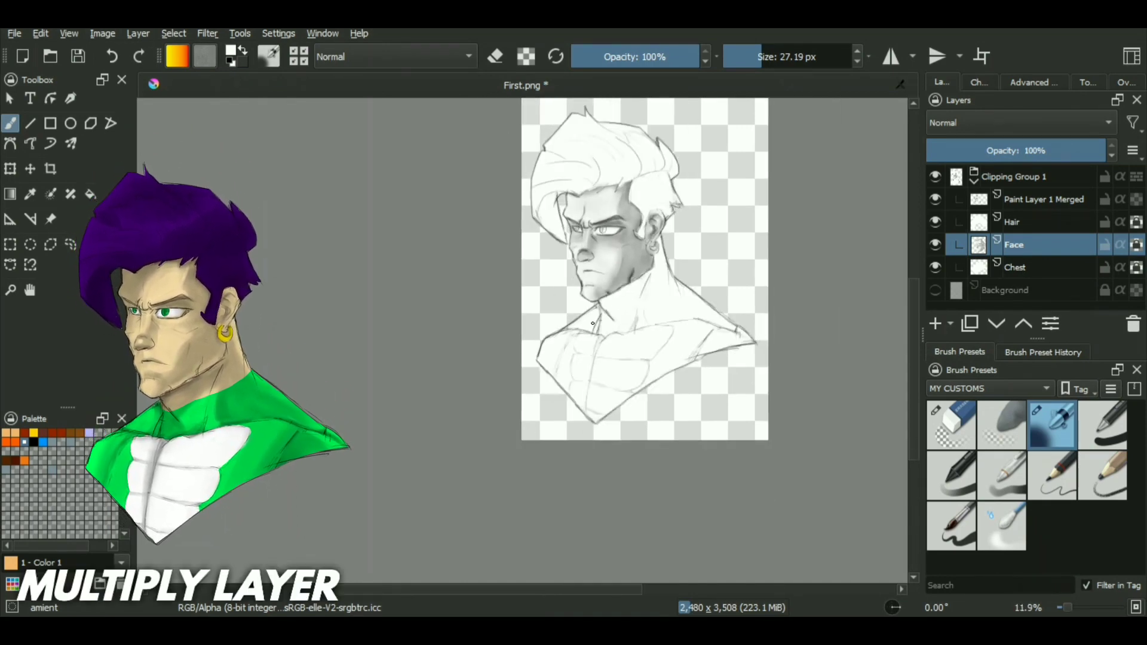
pyautogui.click(936, 199)
pyautogui.click(936, 199)
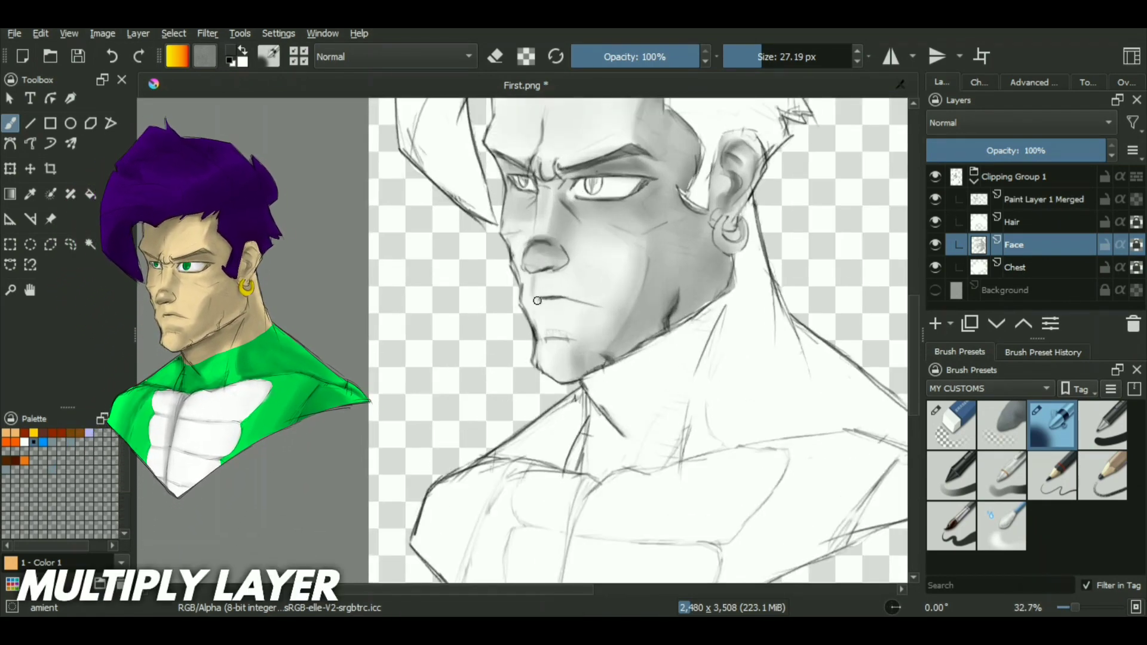
# Refine the highlights on the forehead, nose and mouth area with the Basic-3 Flow brush at 34.91 px and 100% opacity.
pyautogui.click(1002, 475)
pyautogui.scroll(2, 565, 299)
pyautogui.scroll(-3, 520, 387)
pyautogui.scroll(-2, 530, 366)
pyautogui.scroll(1, 564, 252)
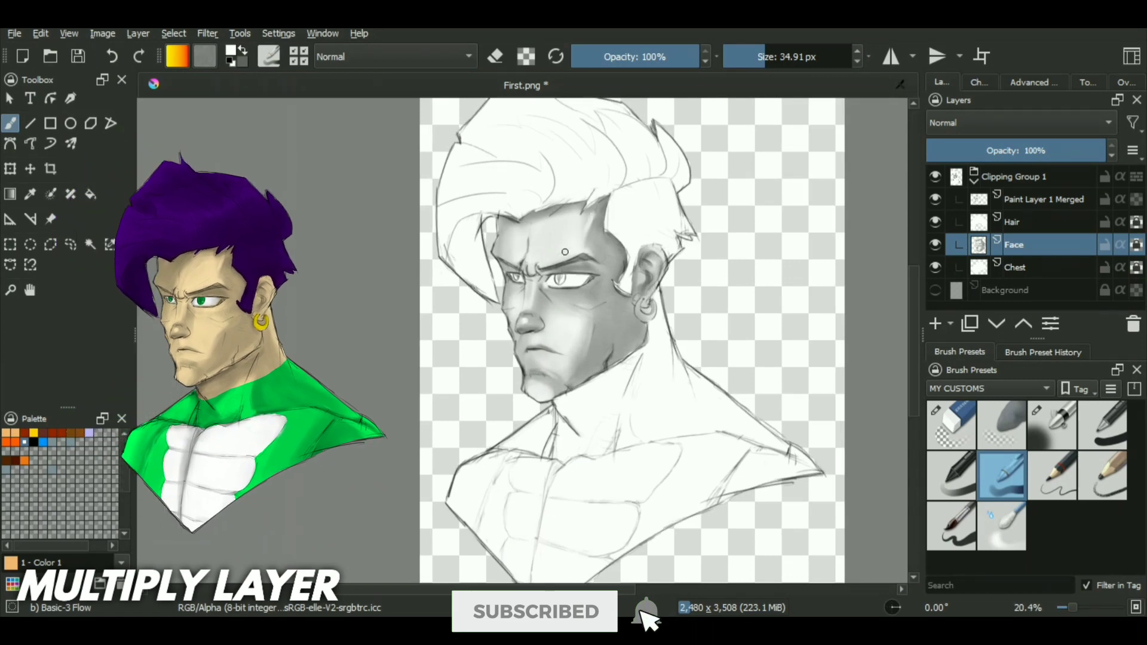
pyautogui.scroll(1, 564, 251)
pyautogui.scroll(-2, 534, 315)
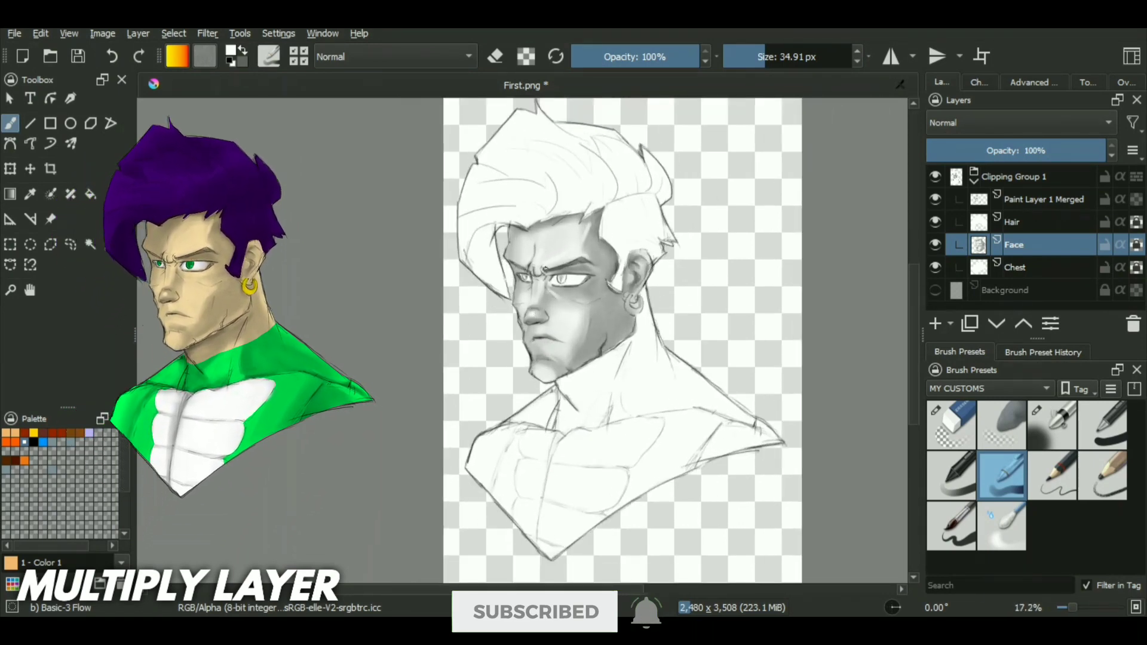
# Refine the face shading on the Face layer with the Basic-3 Flow brush at 49.04 px.
pyautogui.scroll(-2, 545, 269)
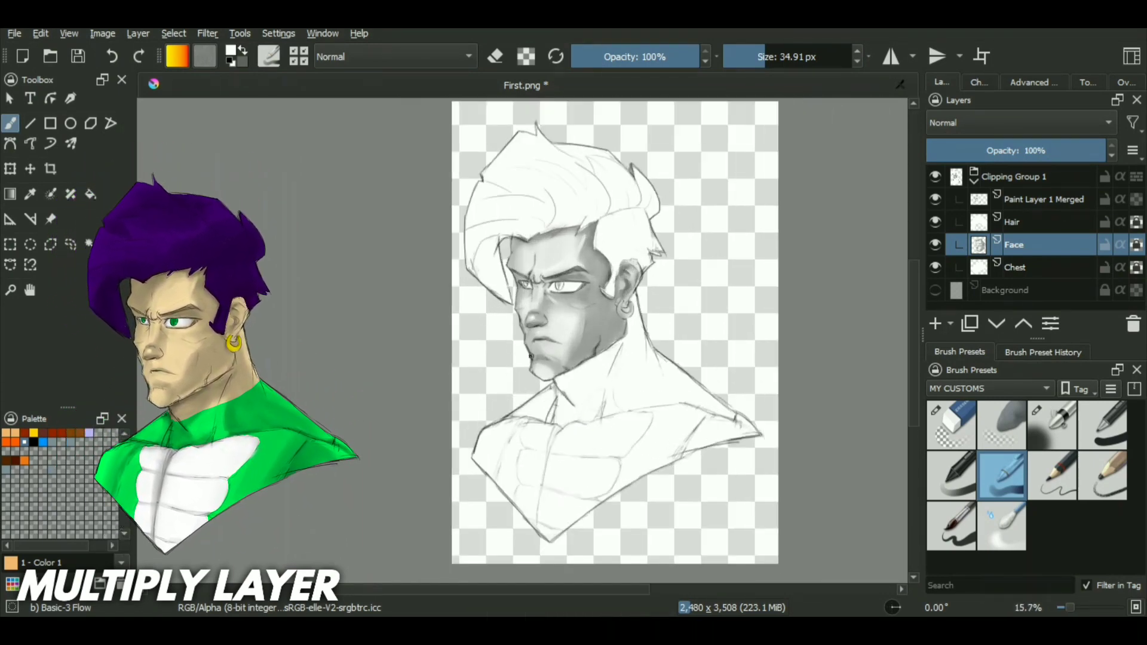
pyautogui.scroll(3, 530, 356)
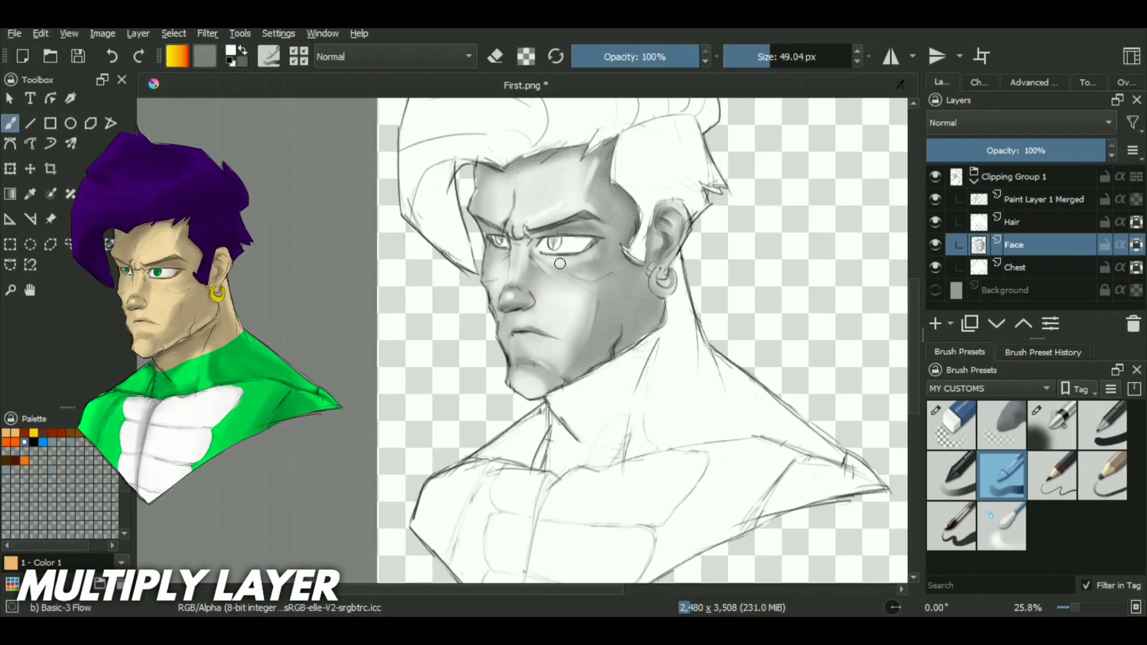
pyautogui.scroll(-2, 523, 323)
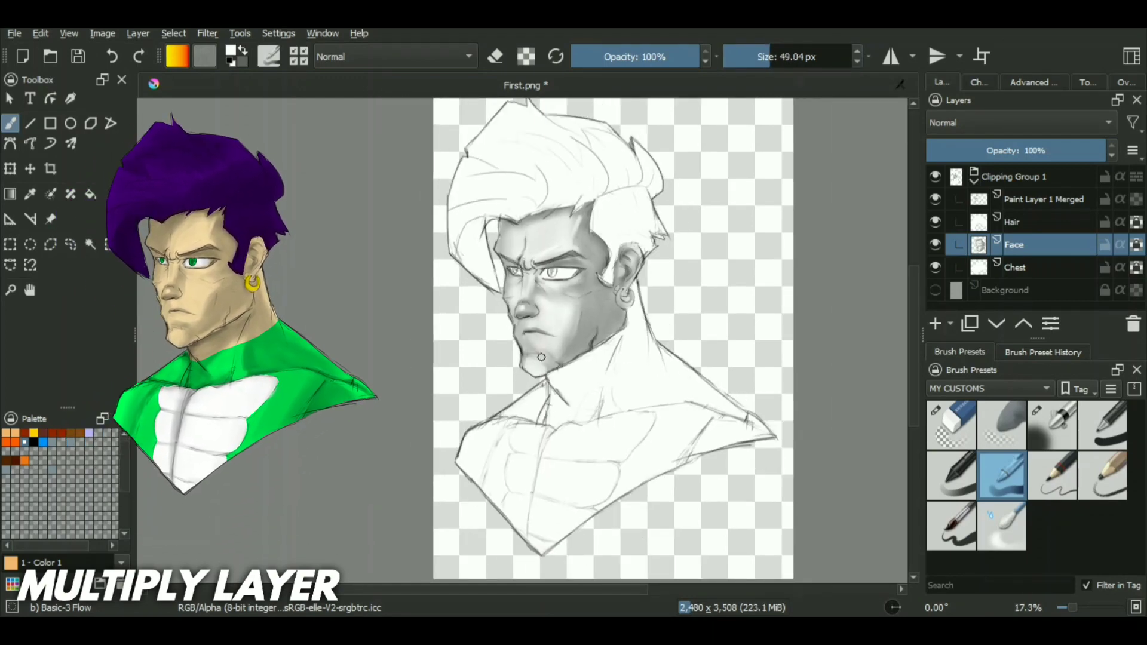
# Blend the cheek, jaw and forehead shading with greys sampled from the face, using the Basic-3 Flow brush at 137.67 px.
pyautogui.scroll(1, 581, 359)
pyautogui.keyDown('shift'); pyautogui.moveTo(545, 297); pyautogui.dragTo(597, 297); pyautogui.keyUp('shift')
pyautogui.keyDown('ctrl'); pyautogui.click(561, 359); pyautogui.keyUp('ctrl')
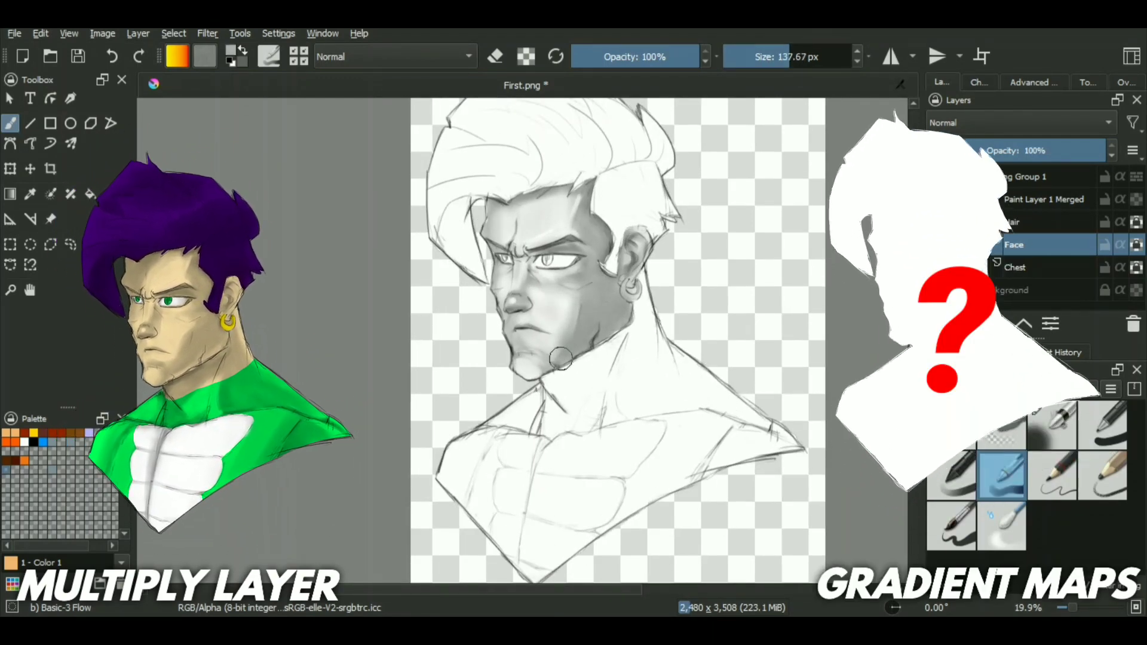
pyautogui.scroll(-1, 561, 353)
pyautogui.keyDown('ctrl'); pyautogui.click(556, 321); pyautogui.keyUp('ctrl')
pyautogui.scroll(2, 556, 329)
pyautogui.keyDown('ctrl'); pyautogui.click(575, 199); pyautogui.keyUp('ctrl')
pyautogui.scroll(-2, 568, 269)
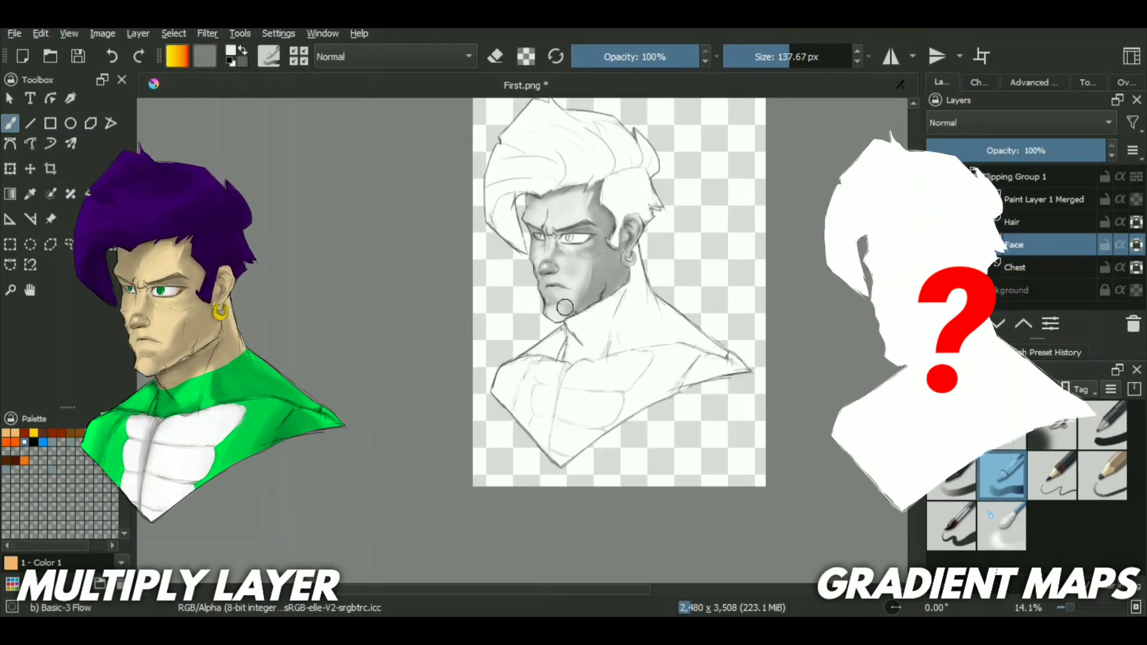
pyautogui.scroll(1, 545, 358)
pyautogui.scroll(1, 569, 253)
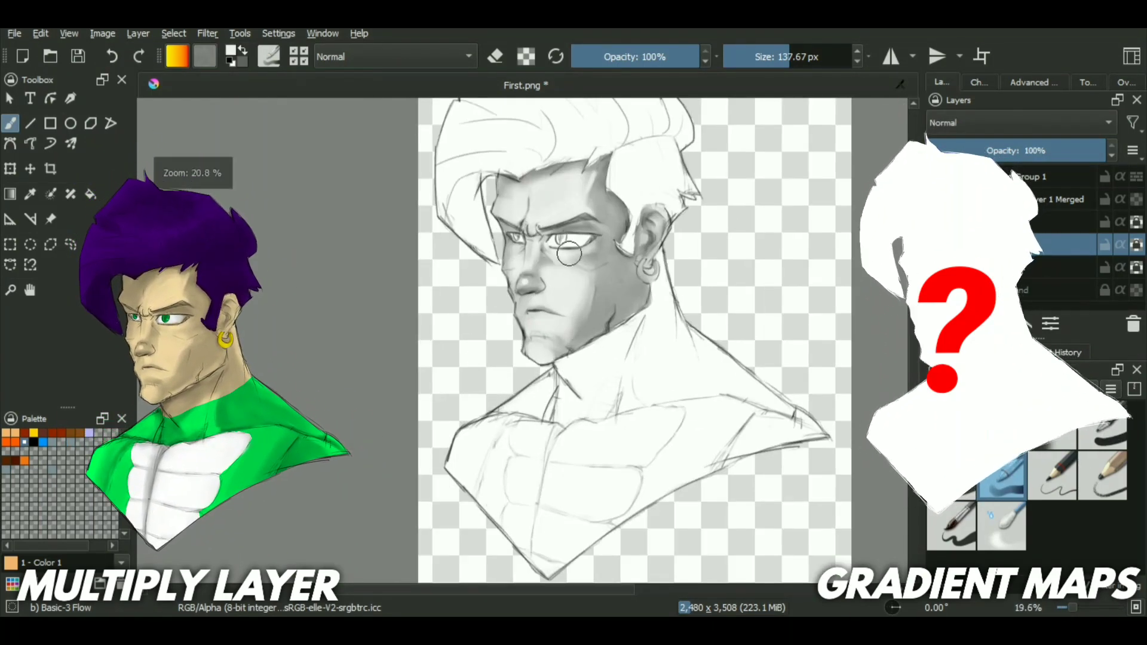
# Shade the area below the lower lip and the chin with the Basic-3 Flow brush at 51.72 px.
pyautogui.scroll(-3, 569, 254)
pyautogui.scroll(2, 524, 241)
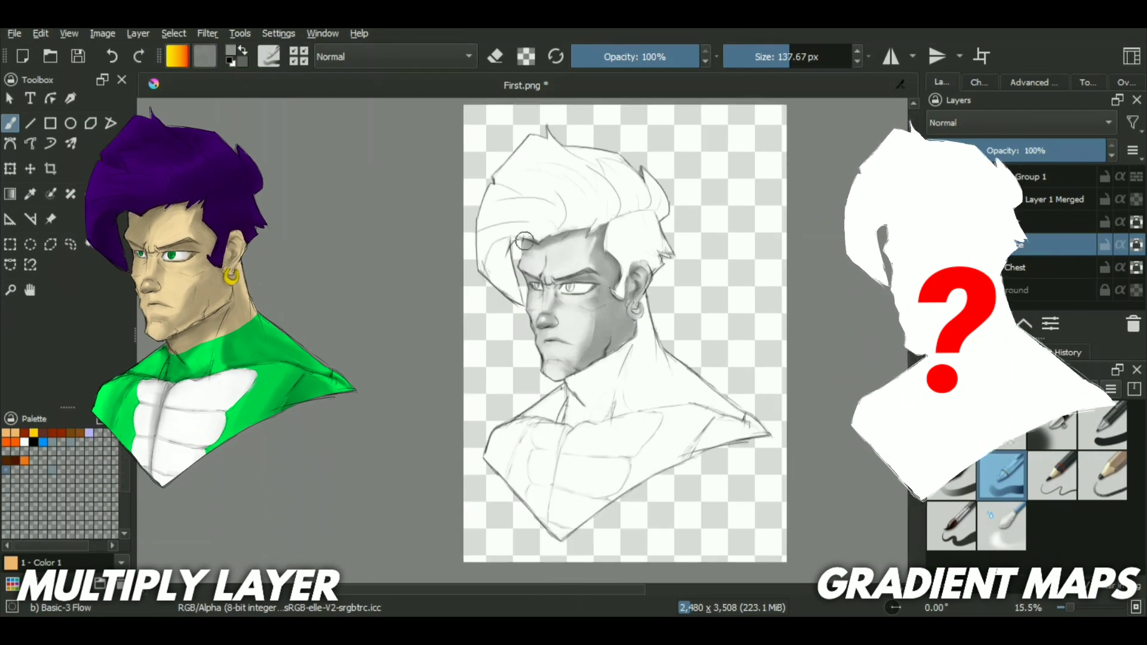
pyautogui.scroll(3, 534, 301)
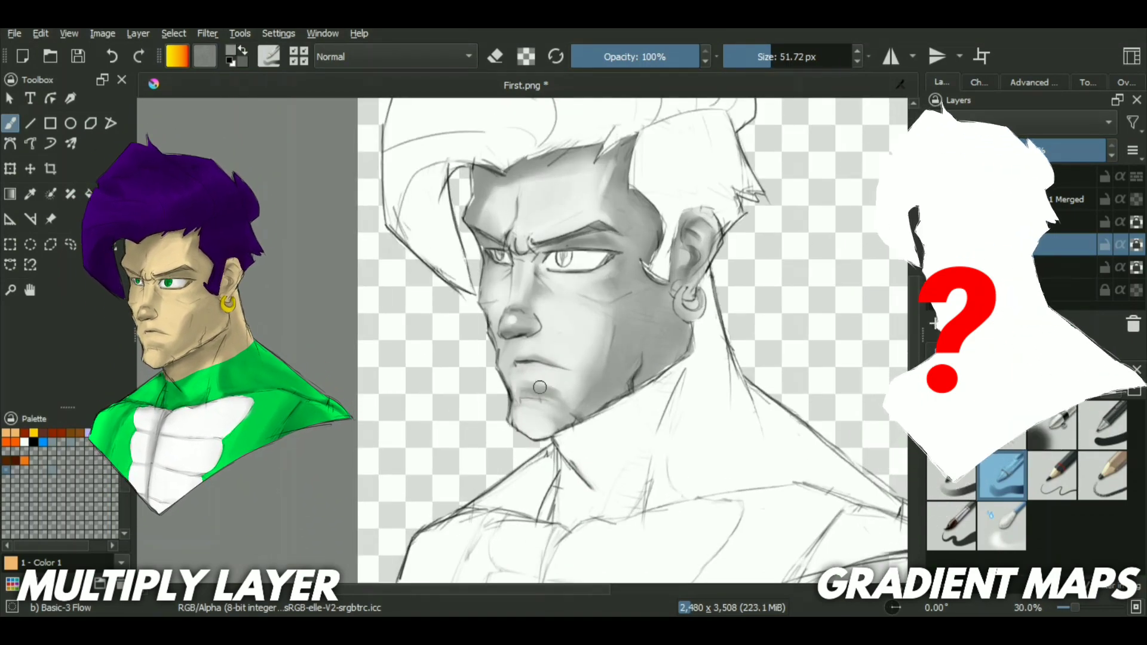
pyautogui.scroll(-3, 539, 388)
pyautogui.scroll(2, 581, 390)
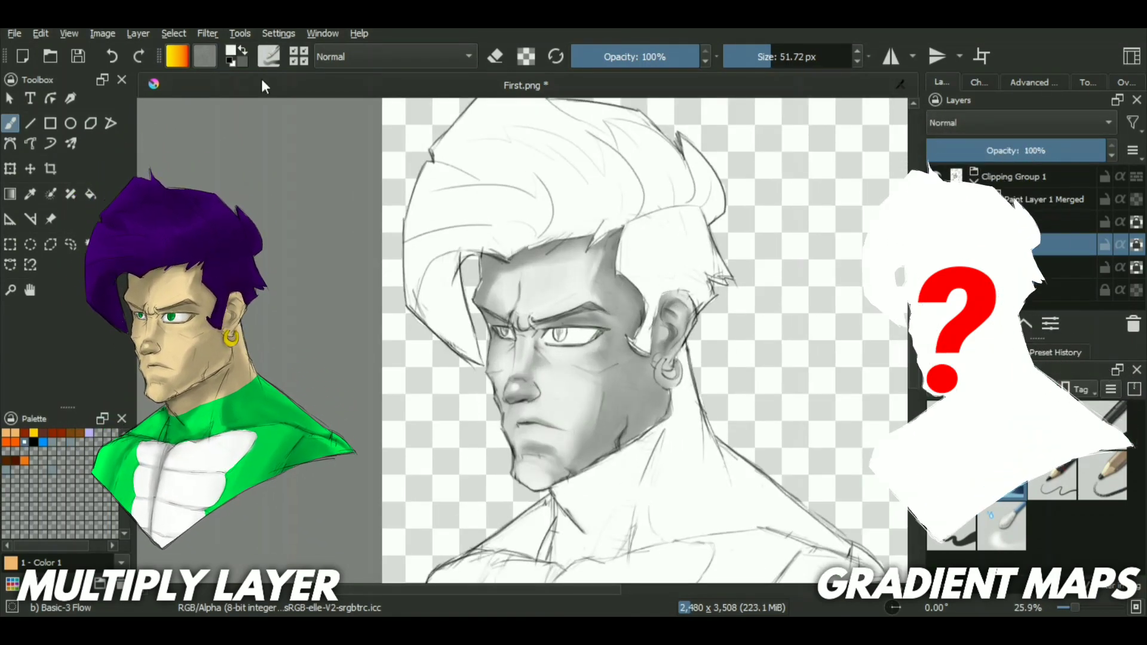
pyautogui.scroll(1, 553, 348)
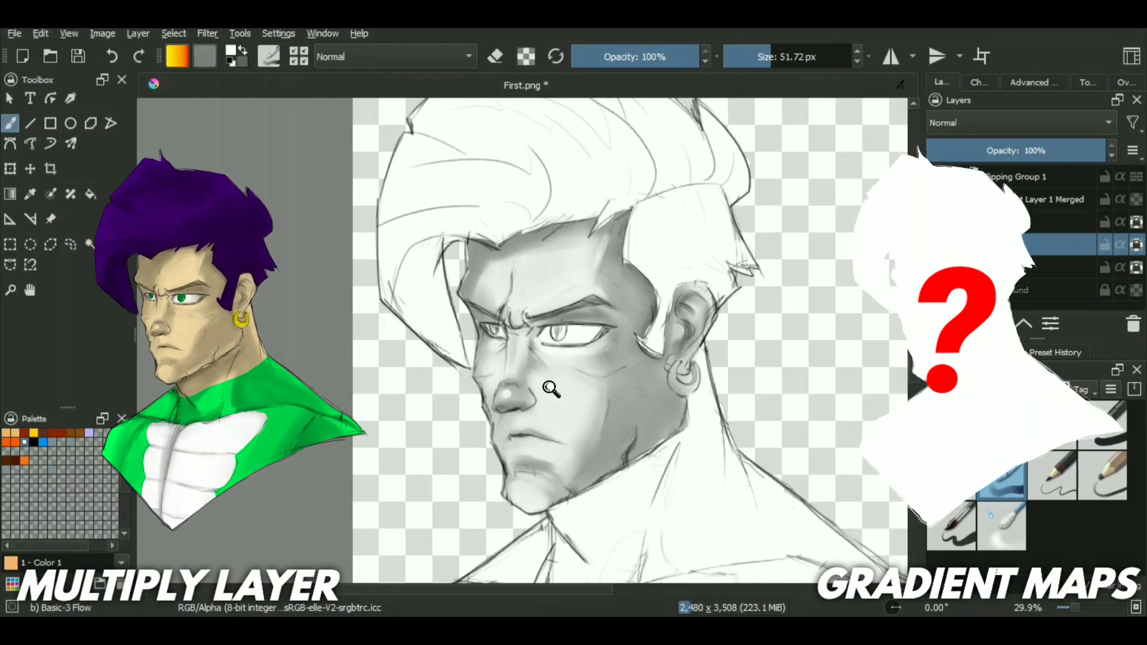
# Soften the broad shading along the jaw and cheek with the brush at 137.67 px.
pyautogui.scroll(-3, 551, 389)
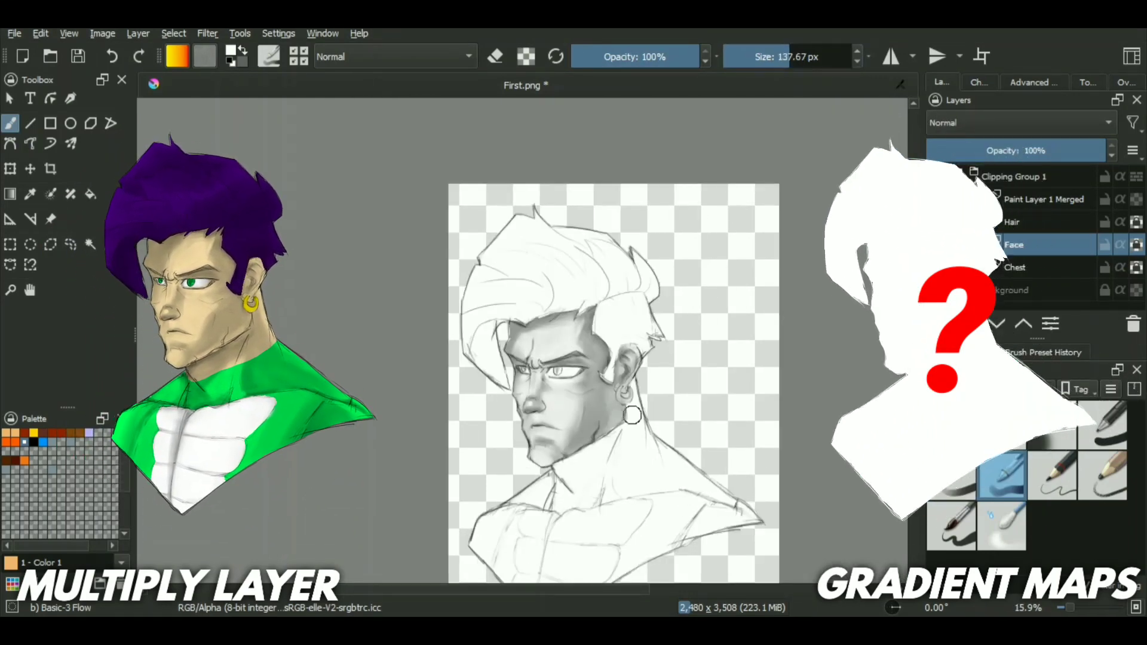
pyautogui.scroll(-1, 633, 457)
pyautogui.scroll(1, 639, 475)
pyautogui.scroll(-1, 682, 461)
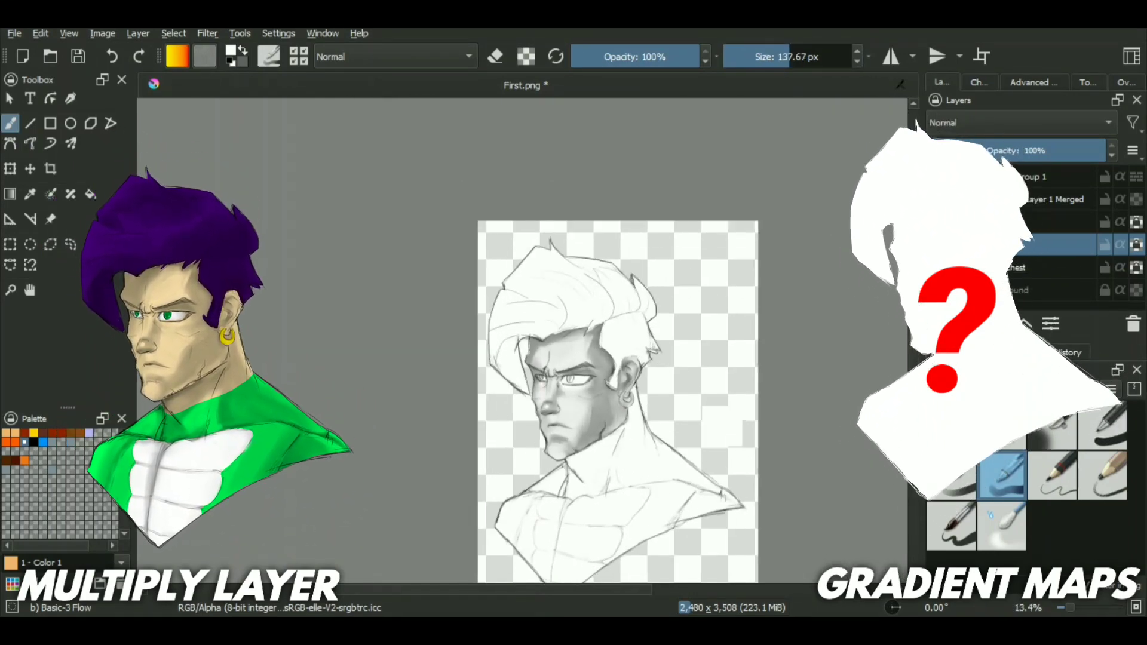
pyautogui.scroll(-1, 639, 469)
pyautogui.scroll(3, 628, 487)
# Touch up the smaller areas of face shading with the brush at 66.55 px and 39.27 px.
pyautogui.click(776, 57)
pyautogui.scroll(-2, 620, 454)
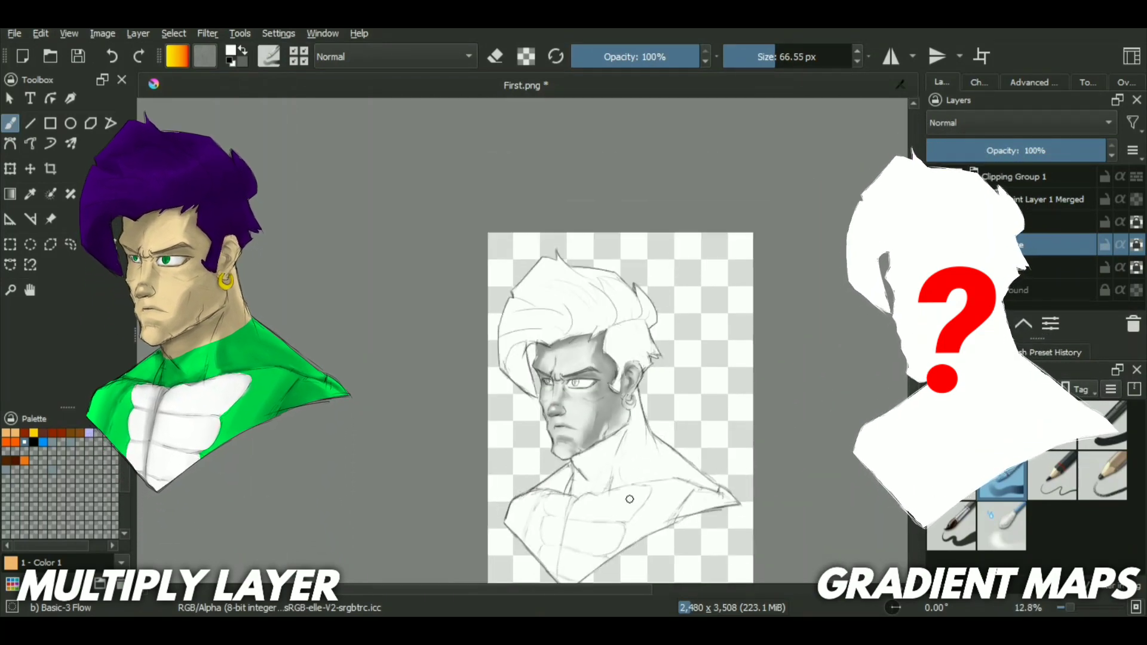
pyautogui.scroll(2, 638, 407)
pyautogui.click(767, 57)
pyautogui.scroll(-2, 615, 427)
pyautogui.moveTo(614, 461); pyautogui.dragTo(622, 411)
# Select the Hair layer, swap the foreground and background colours, and lay down base shading with the amient brush at 254.83 px.
pyautogui.click(1038, 223)
pyautogui.moveTo(1040, 243)
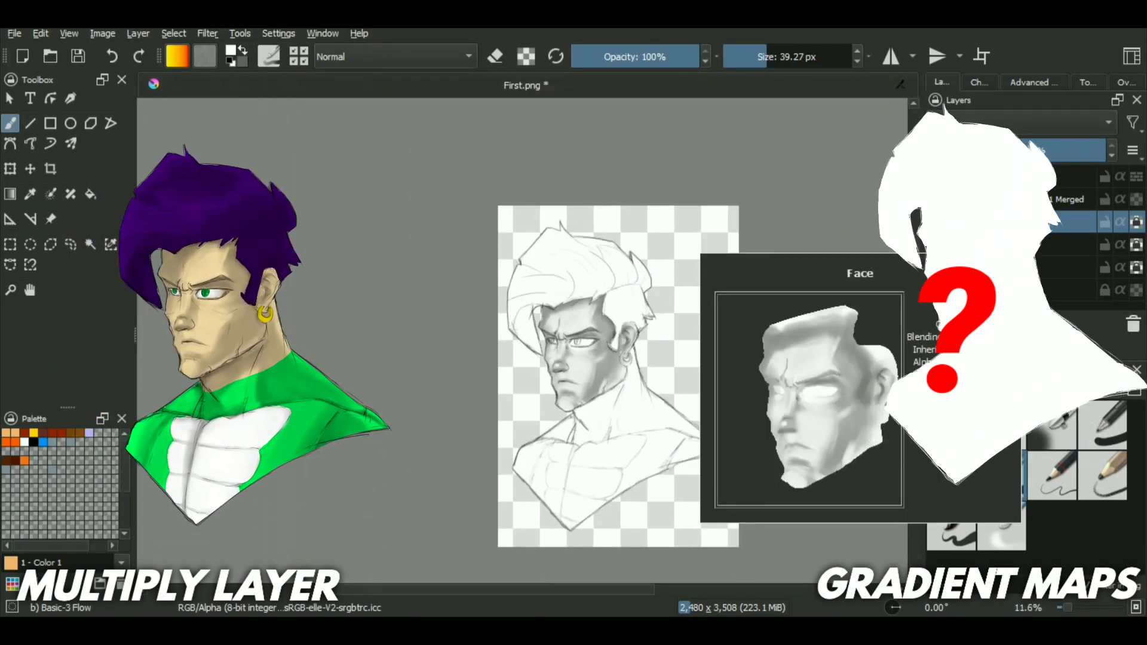
pyautogui.scroll(4, 650, 328)
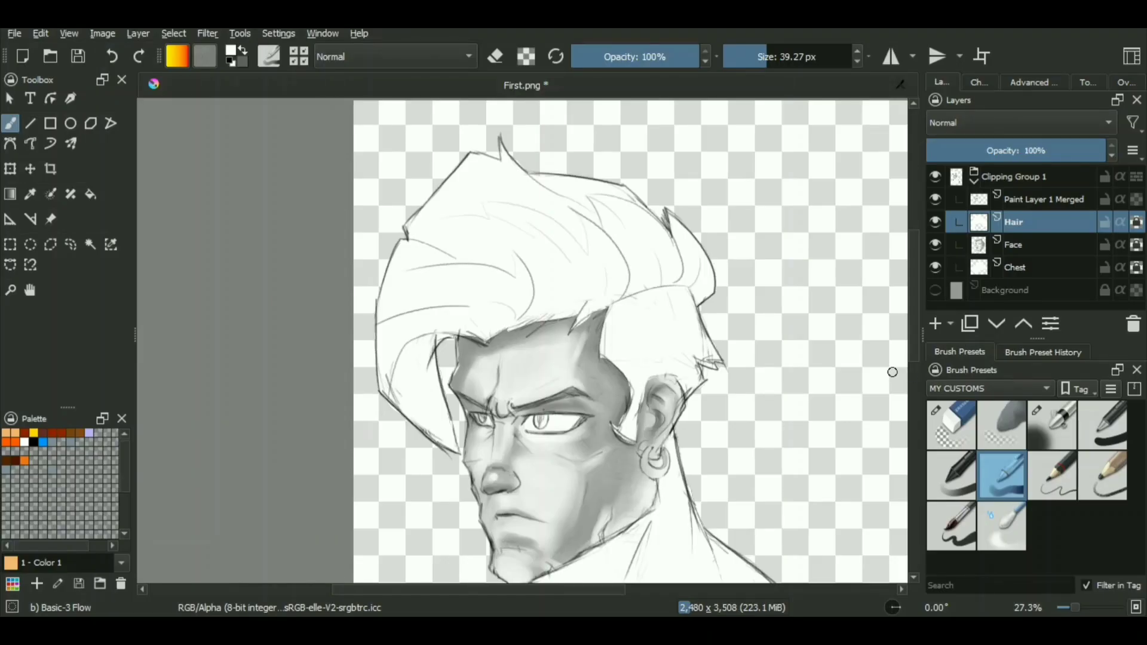
pyautogui.click(243, 51)
pyautogui.press('/')
pyautogui.scroll(-1, 503, 289)
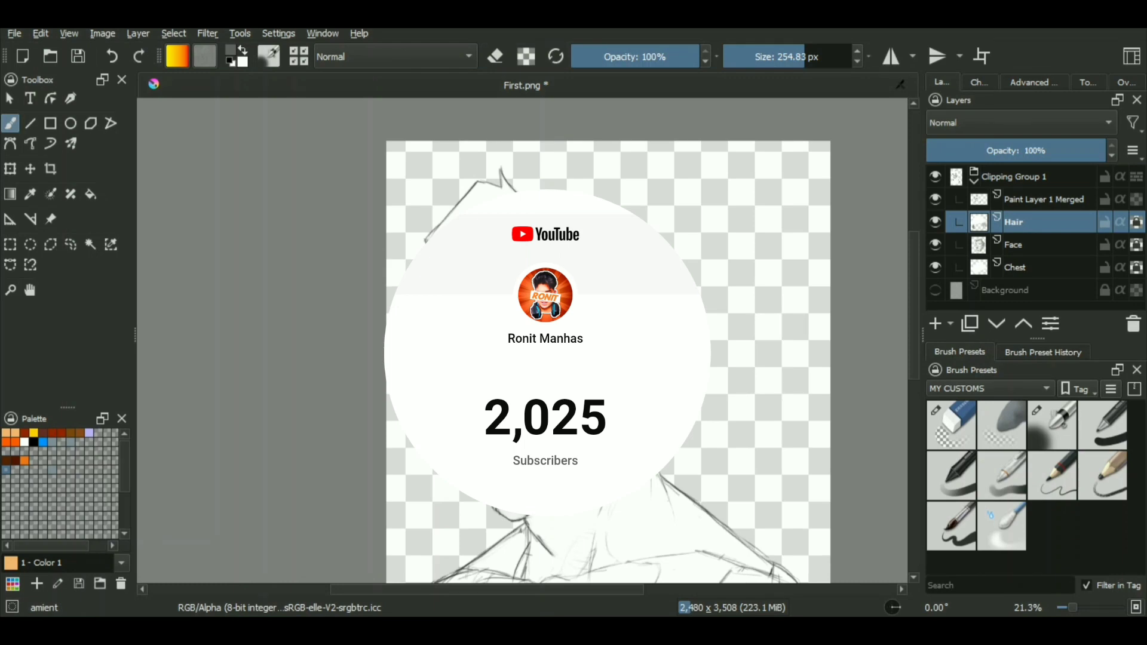
# Paint shaded strands into the hair with the Basic-3 Flow brush at 39.27 px and 80% opacity.
pyautogui.scroll(1, 525, 179)
pyautogui.press('/')
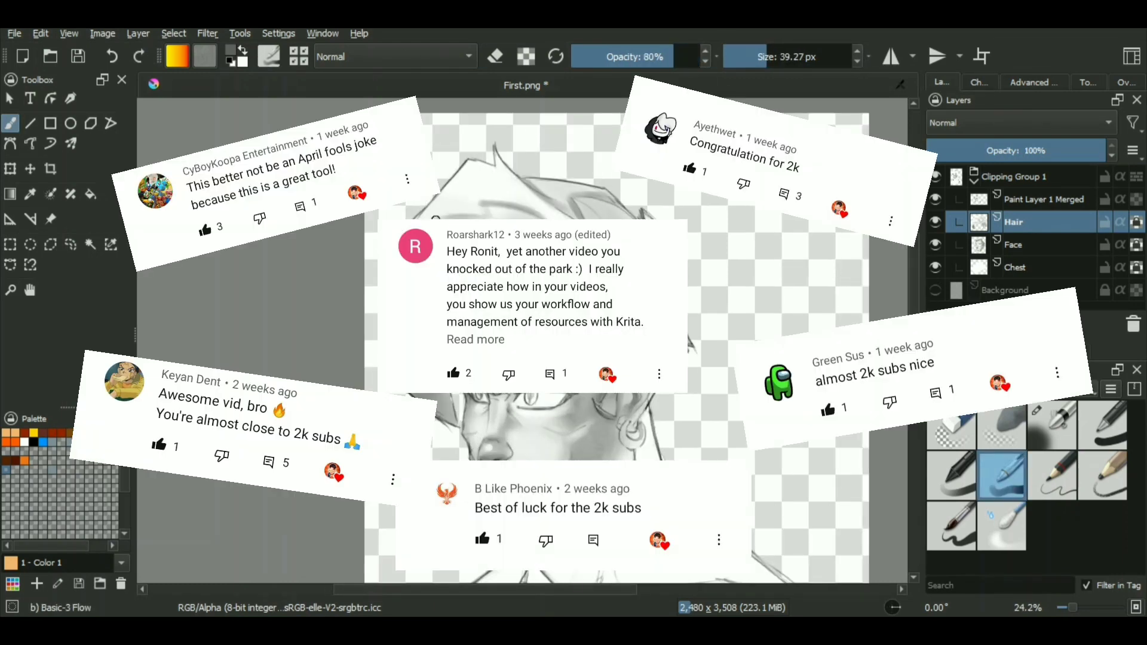
pyautogui.scroll(-1, 793, 91)
# Add soft shading over the hair with the amient brush at 51.72 px and 247.03 px.
pyautogui.press('/')
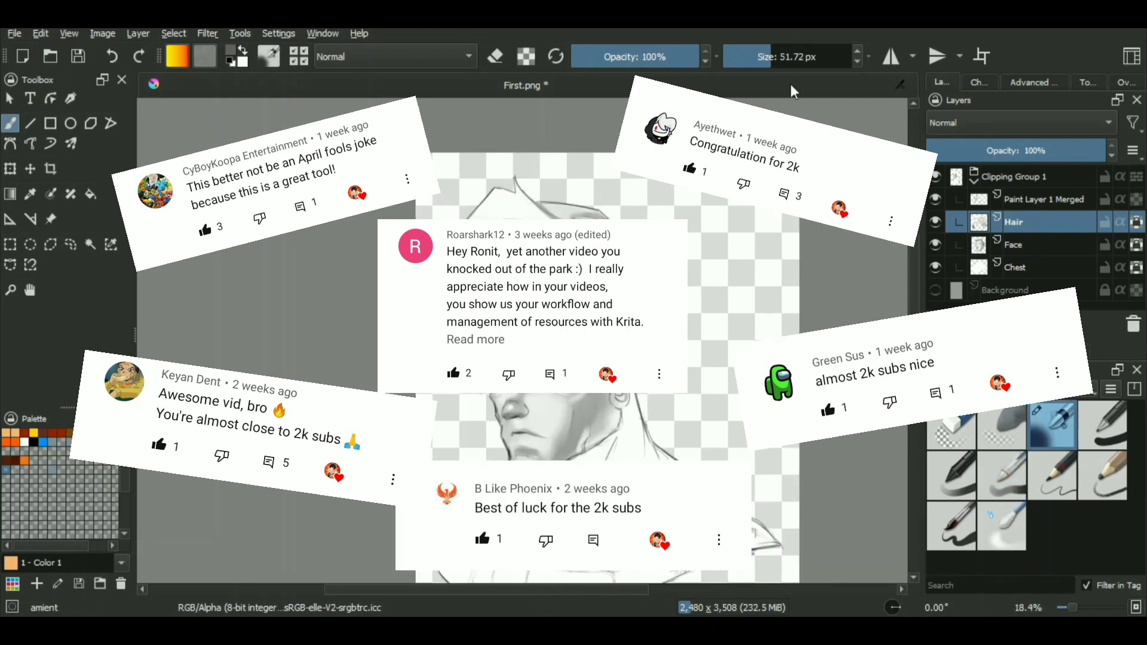
pyautogui.scroll(1, 561, 335)
pyautogui.scroll(-1, 562, 335)
pyautogui.moveTo(789, 58); pyautogui.dragTo(807, 77)
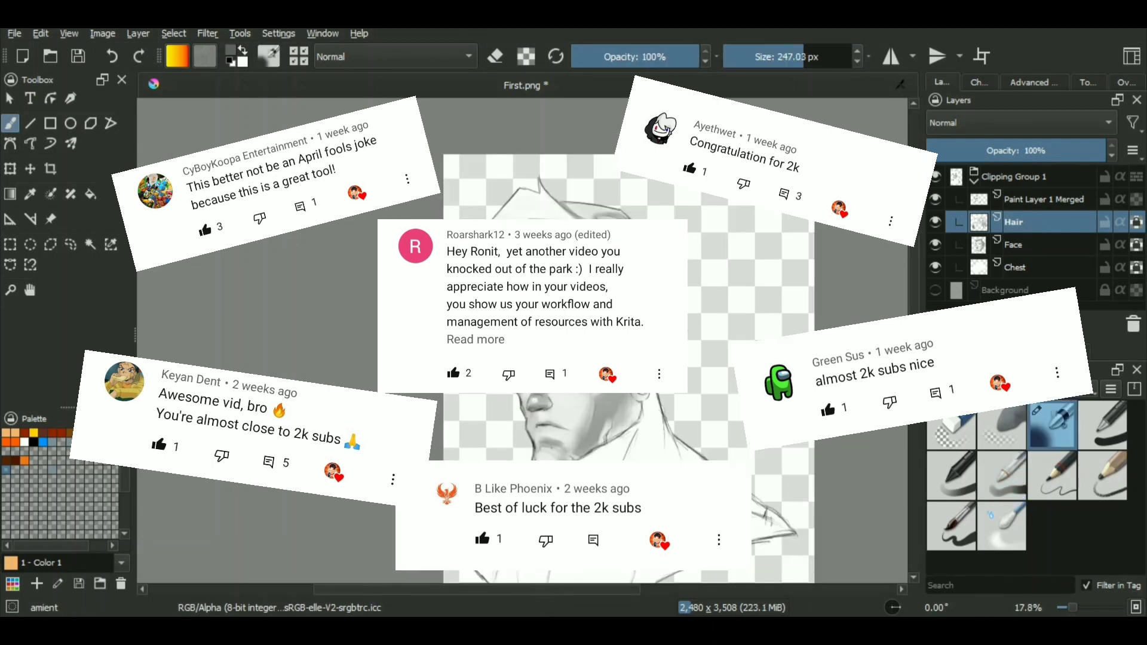
# Select the Chest layer and shade the neck and chest with the amient brush at 381.86 px and 239.39 px.
pyautogui.scroll(1, 522, 357)
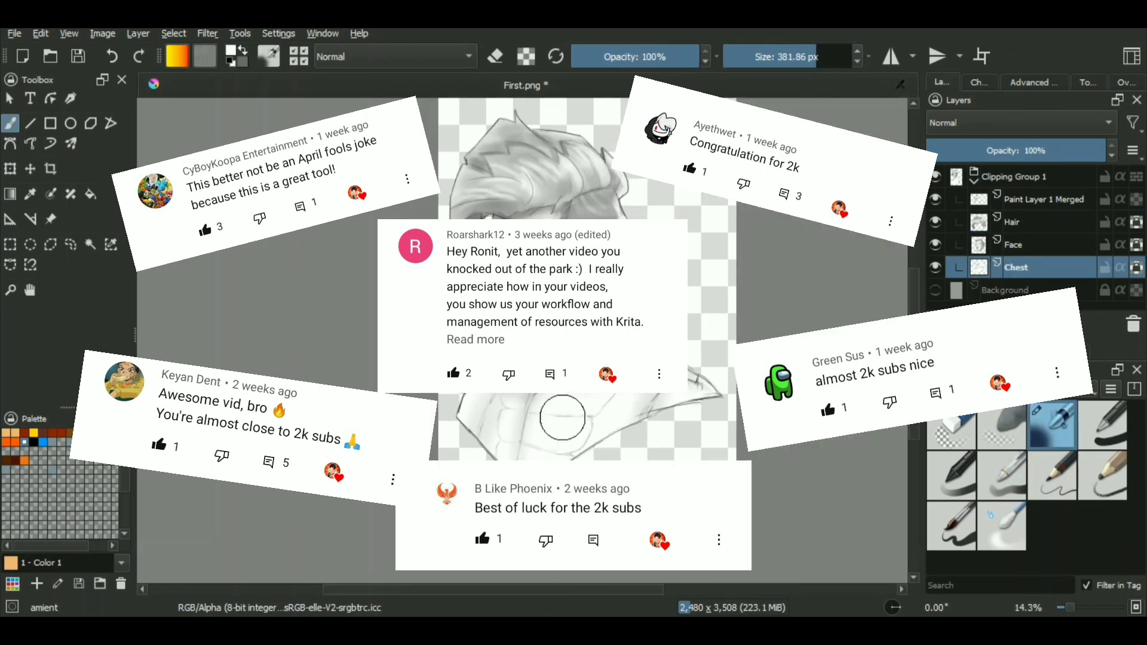
pyautogui.scroll(1, 535, 423)
pyautogui.click(788, 57)
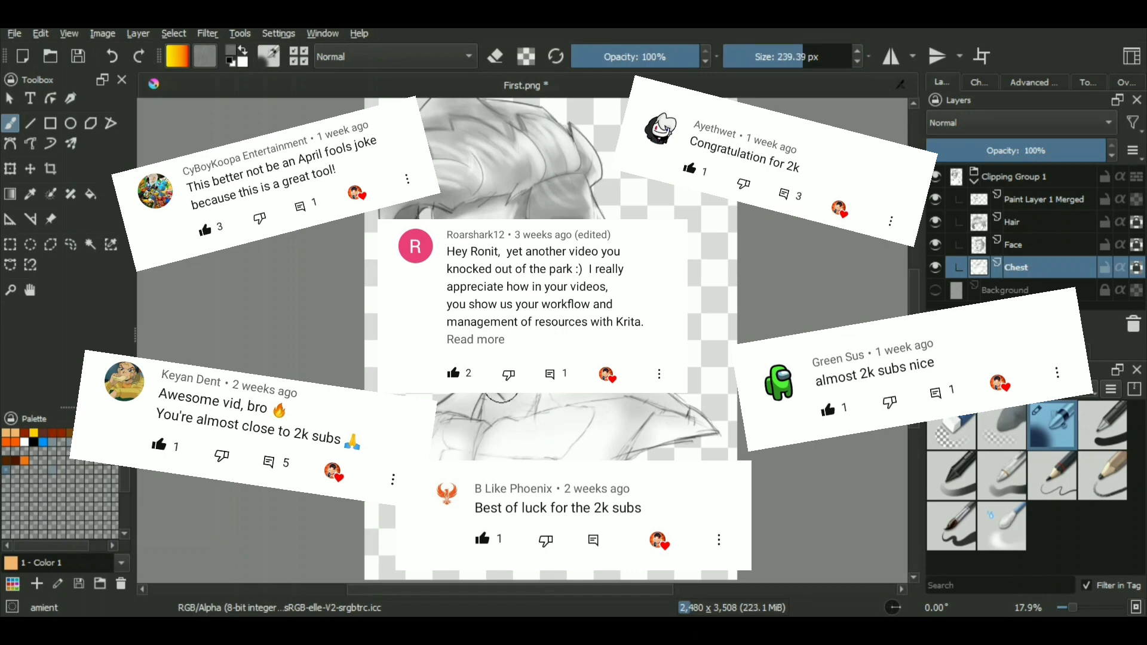